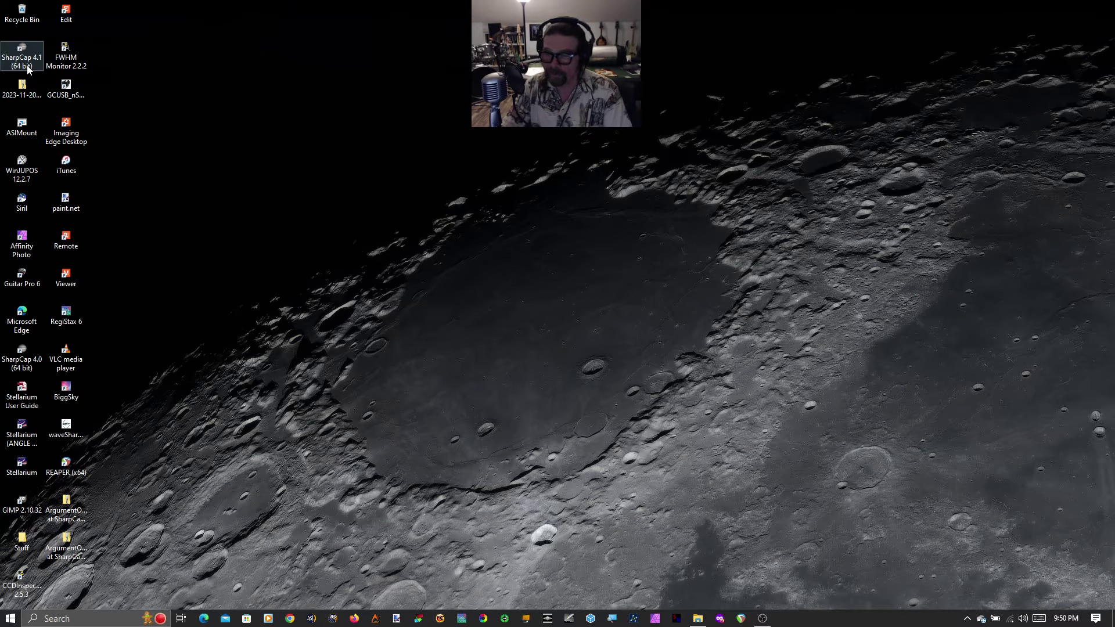
Launch SharpCap 4.1, dismiss the Tip of the Day, and show the Cameras menu
mouse_move(1068, 617)
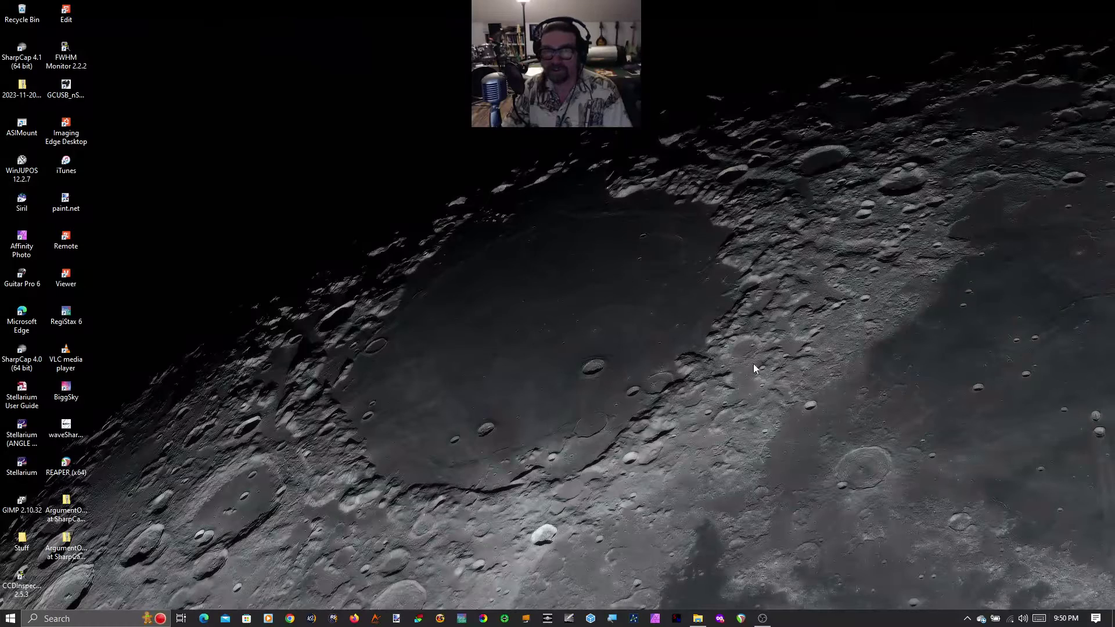
double_click(25, 62)
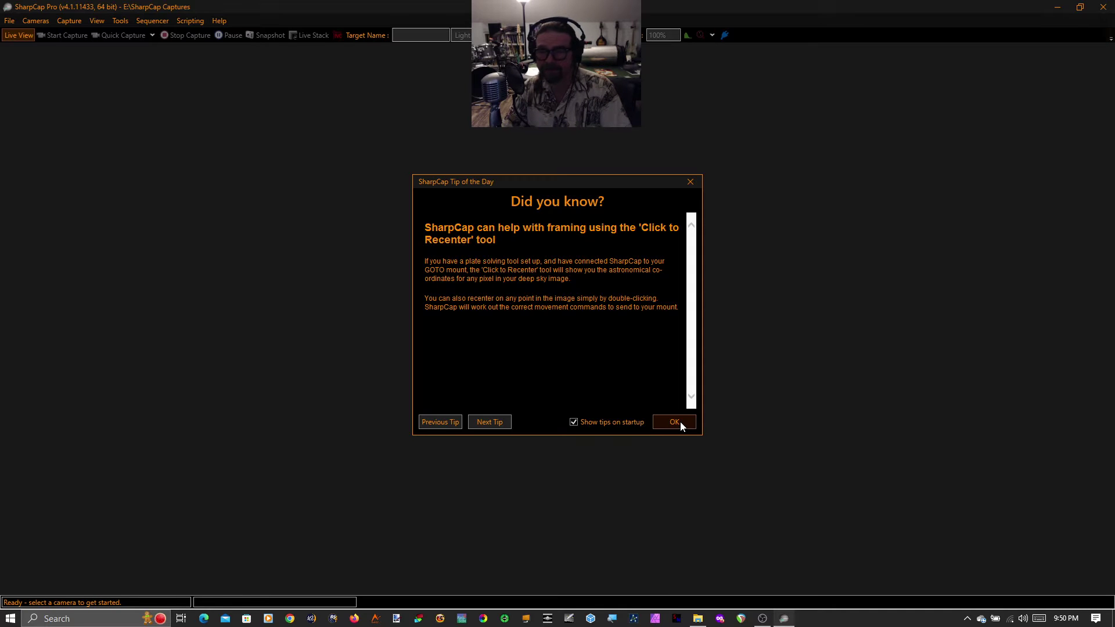
left_click(679, 422)
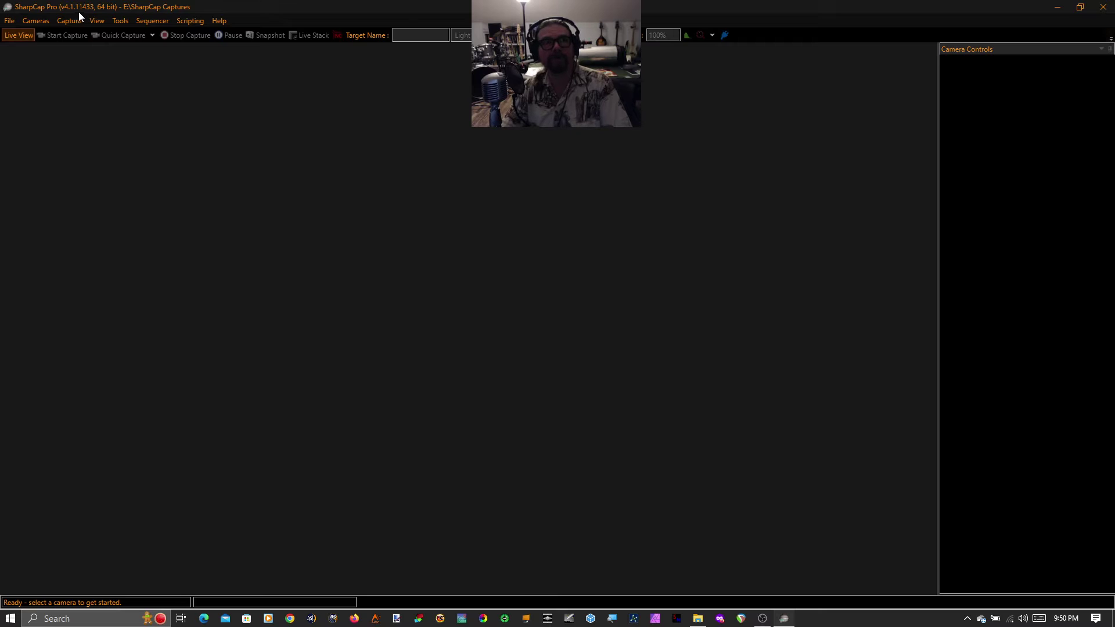
left_click(43, 22)
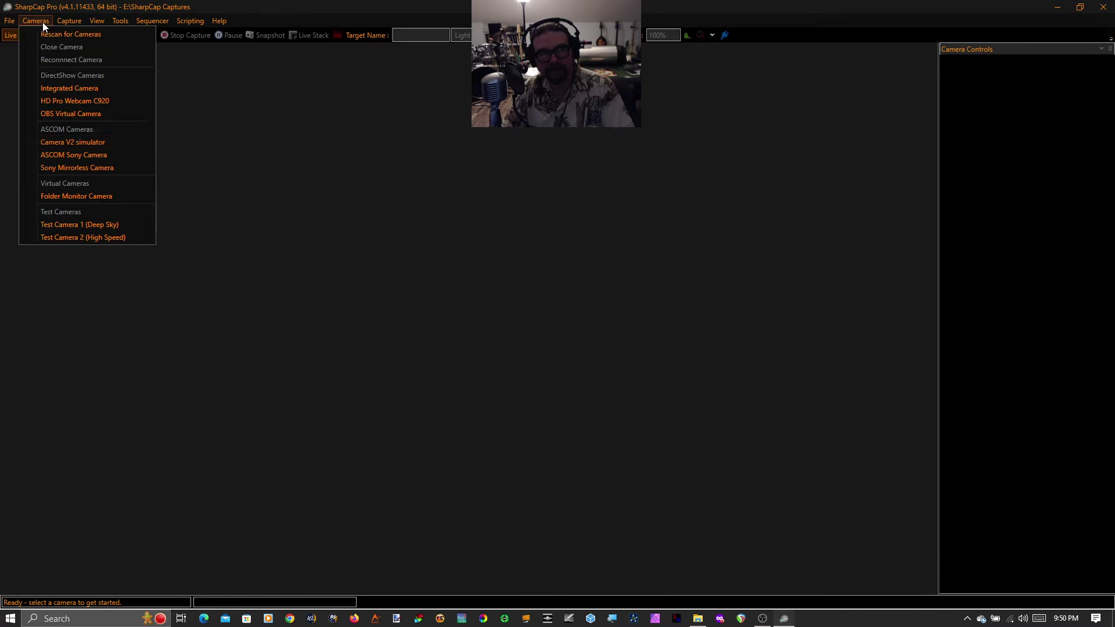
Connect the Test Camera 2 (High Speed) simulator to start the live Jupiter preview
left_click(96, 238)
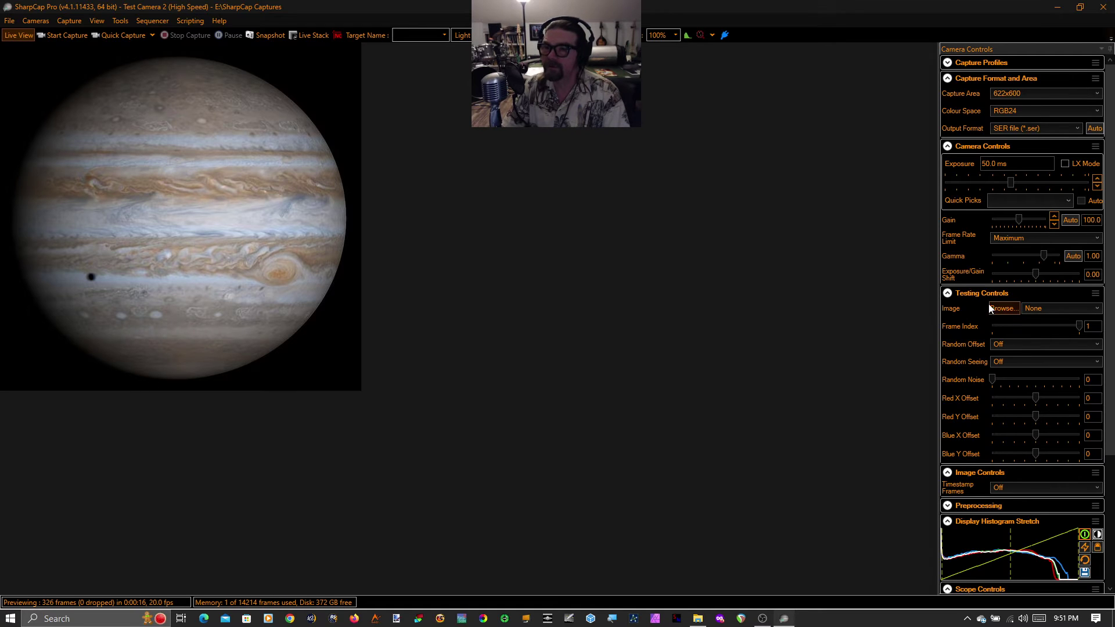
Load Jup_012639.ser from Downloads as the test camera's video source
left_click(1003, 308)
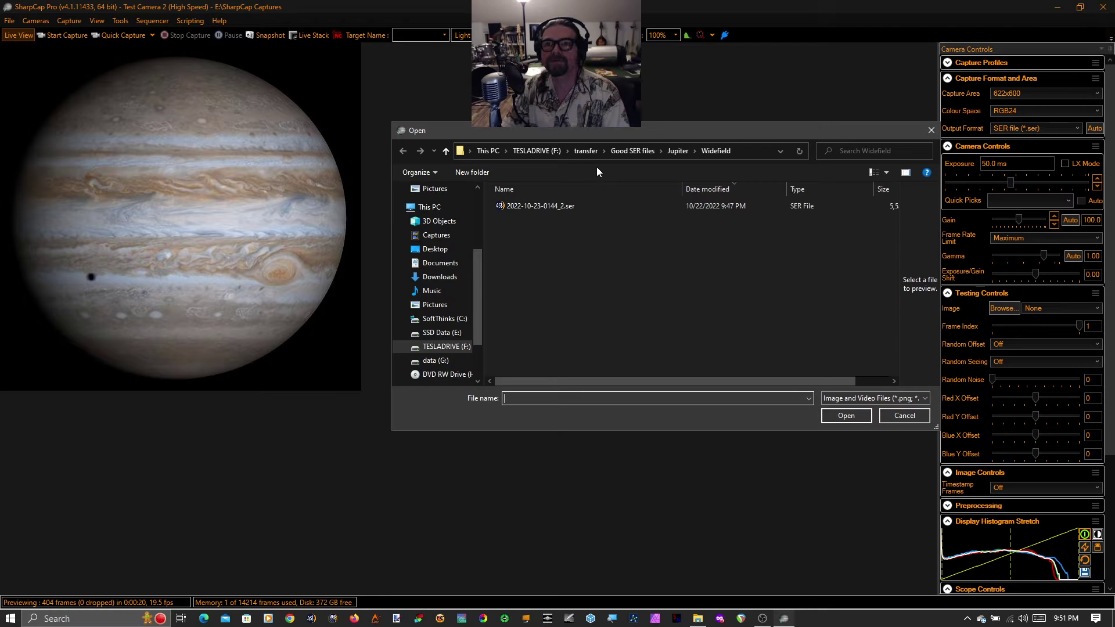
left_click(445, 279)
left_click(539, 271)
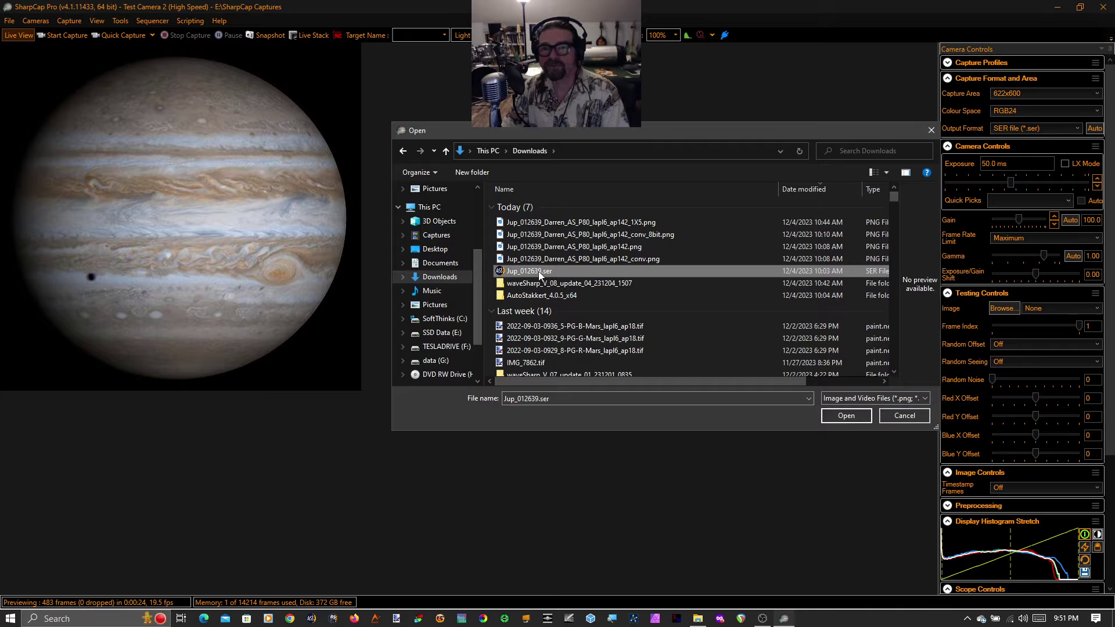
left_click(846, 415)
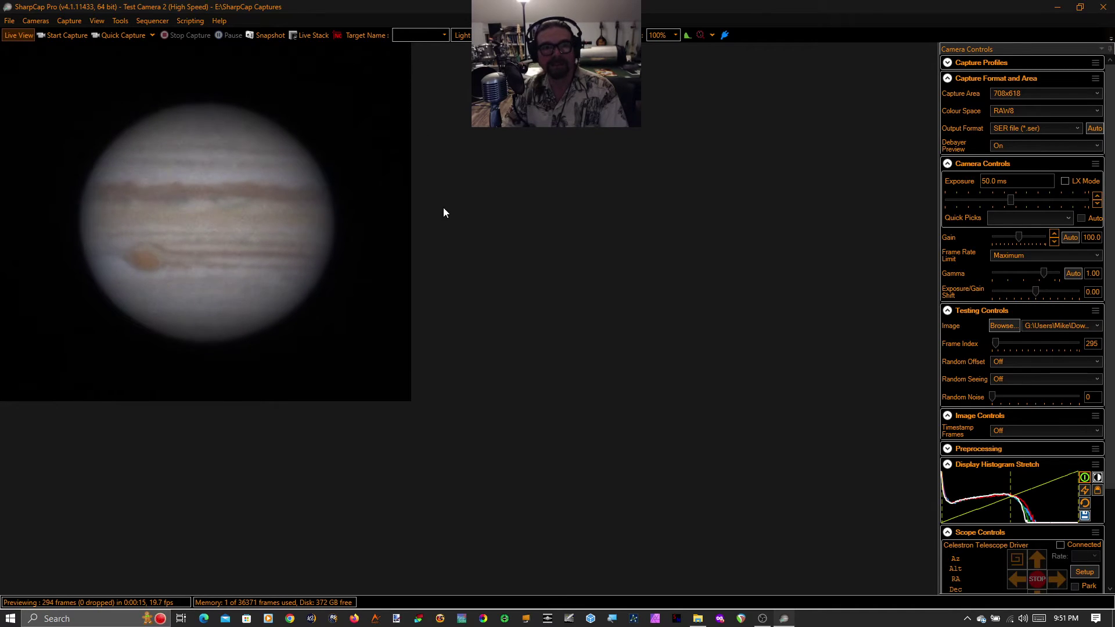
Start Live Planetary Stacking/Enhancement with a 400-frame target stack length
left_click(120, 21)
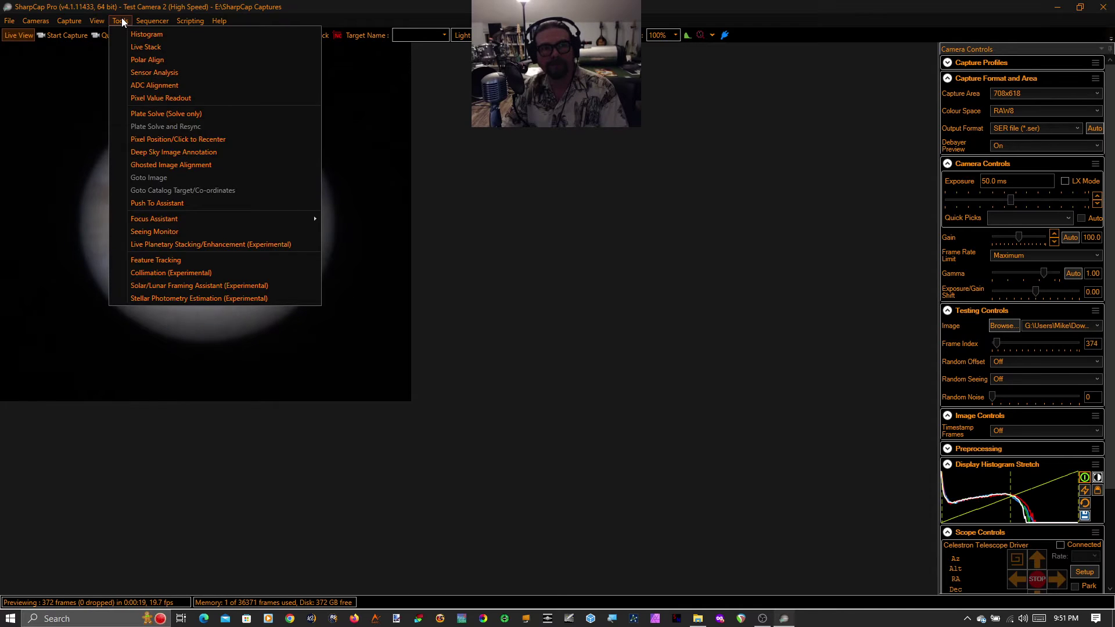
left_click(282, 245)
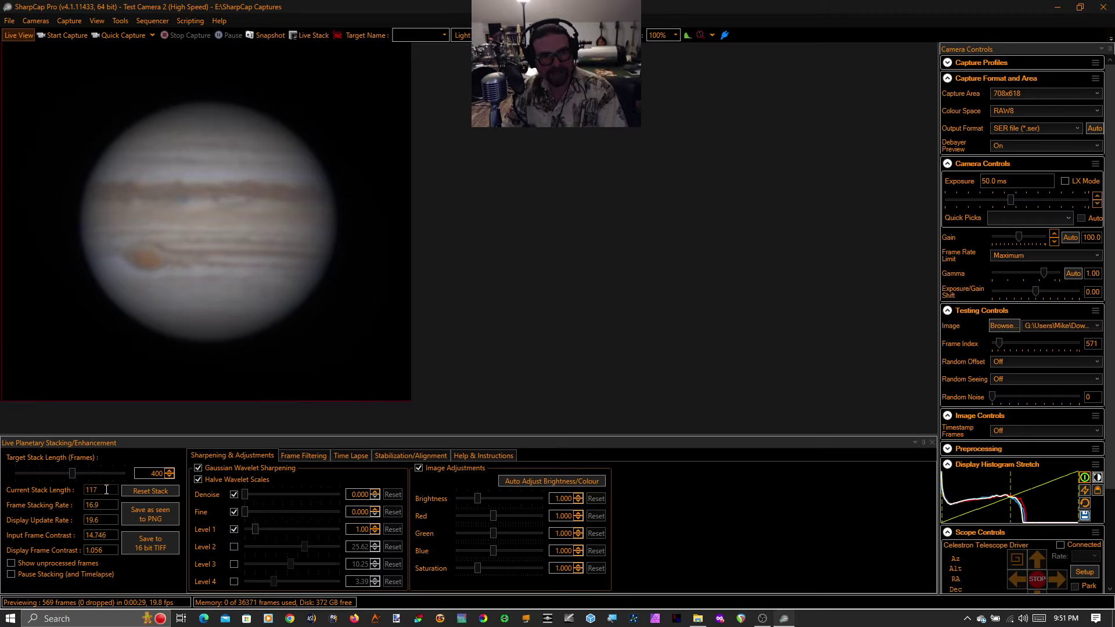
left_click(155, 474)
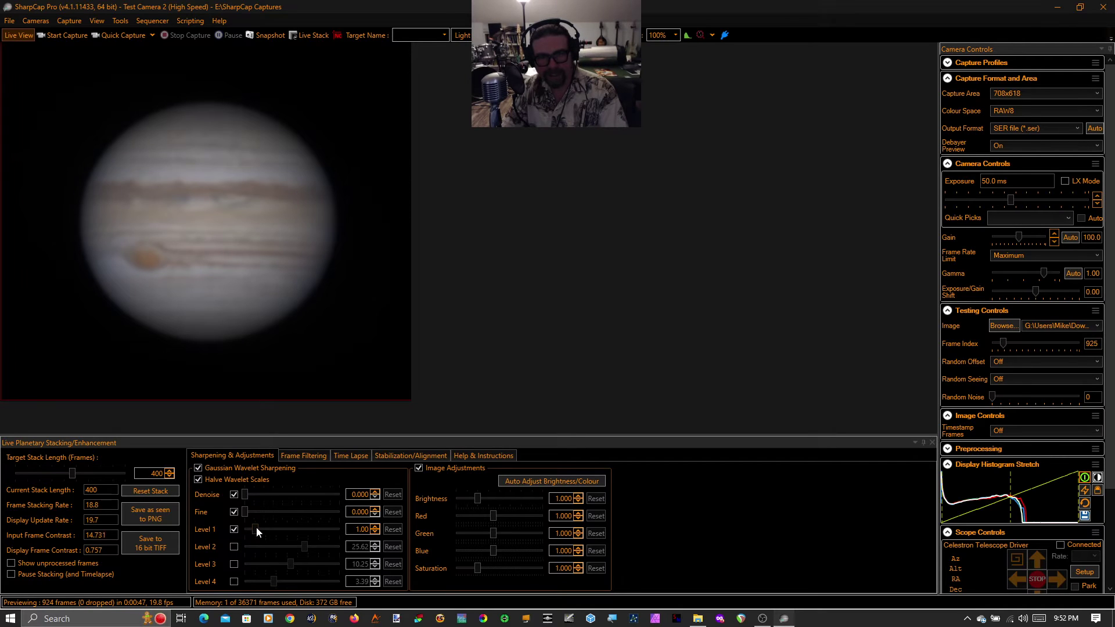
Try wavelet Level 1 at about 40.5, enable Levels 2–4, then switch Level 1 off
left_click_drag(256, 527, 312, 528)
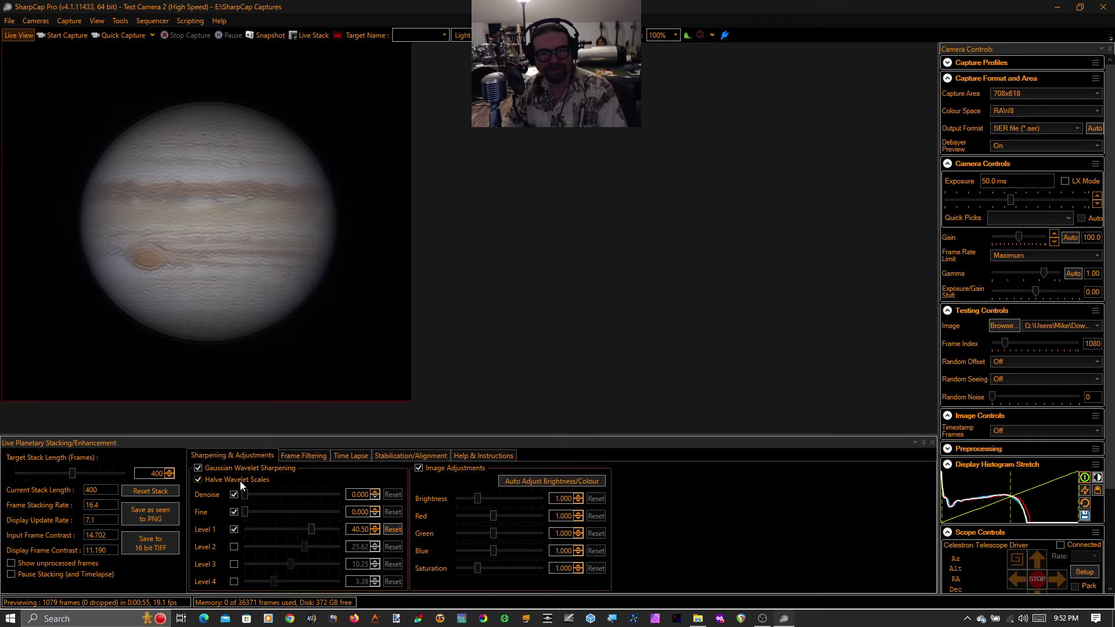
left_click(234, 544)
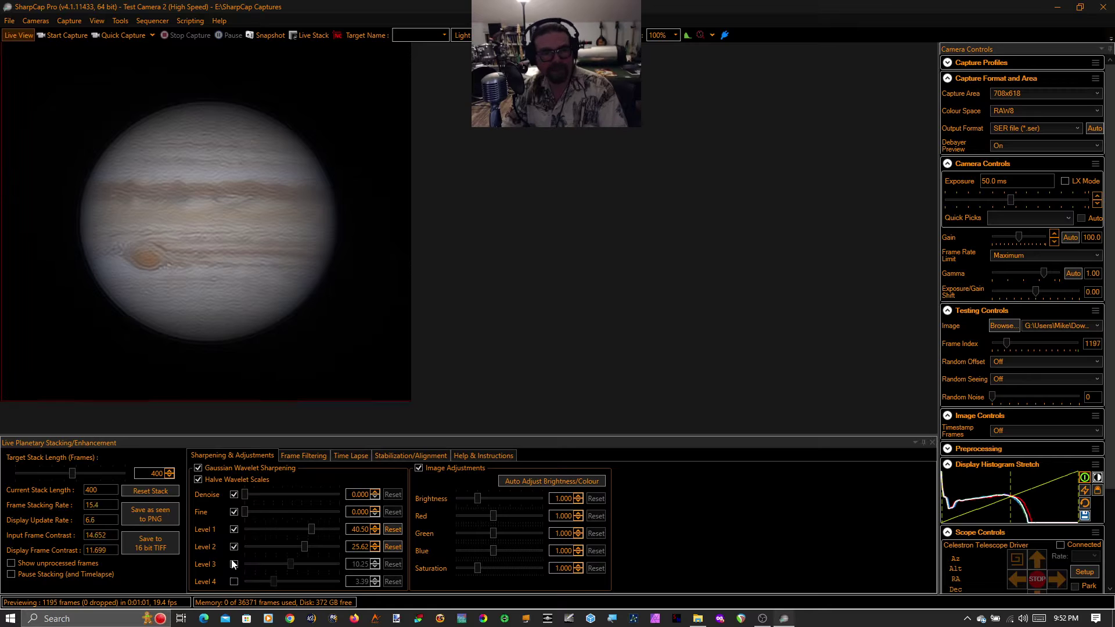
left_click(234, 564)
left_click(234, 581)
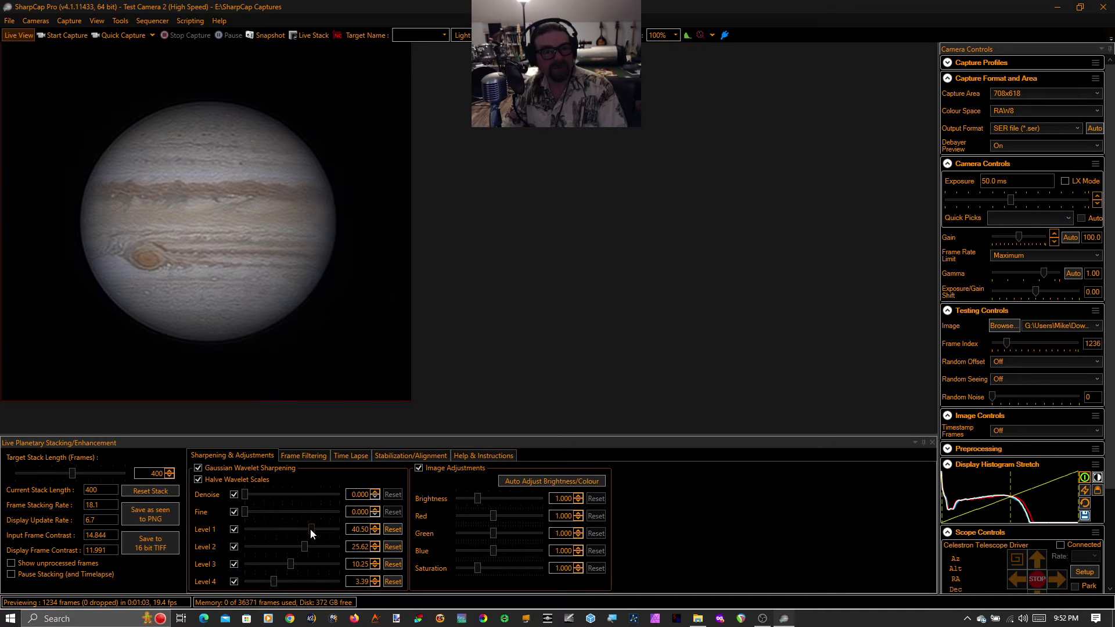
left_click_drag(311, 527, 305, 530)
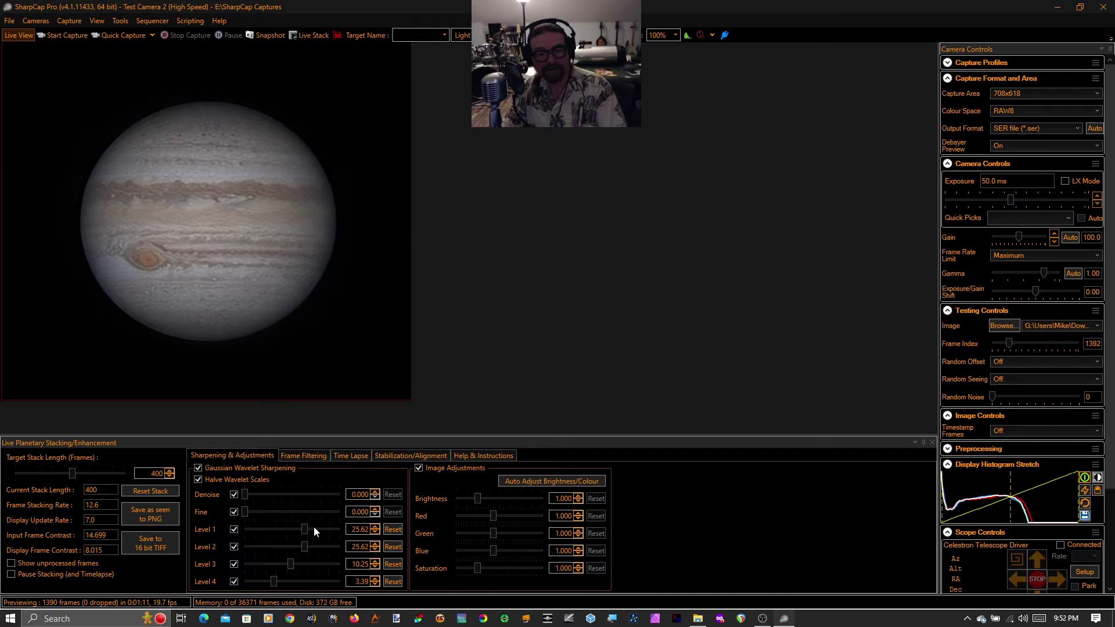
left_click_drag(304, 530, 305, 531)
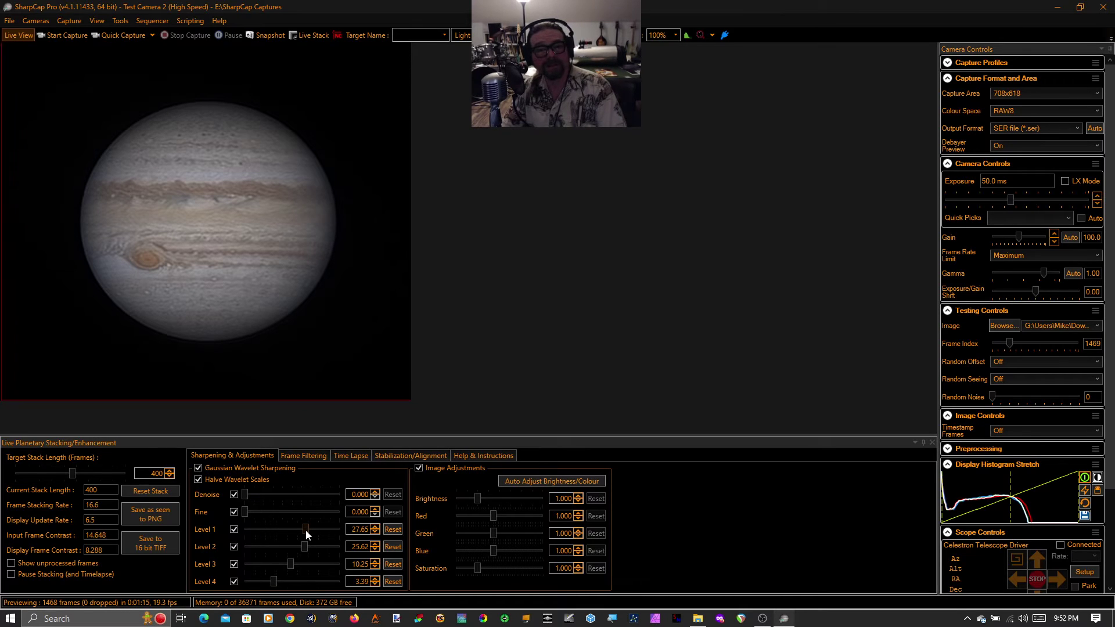
left_click(234, 528)
Turn off wavelet Levels 2–4 and raise Fine sharpening to 1.000
left_click(234, 547)
left_click(234, 563)
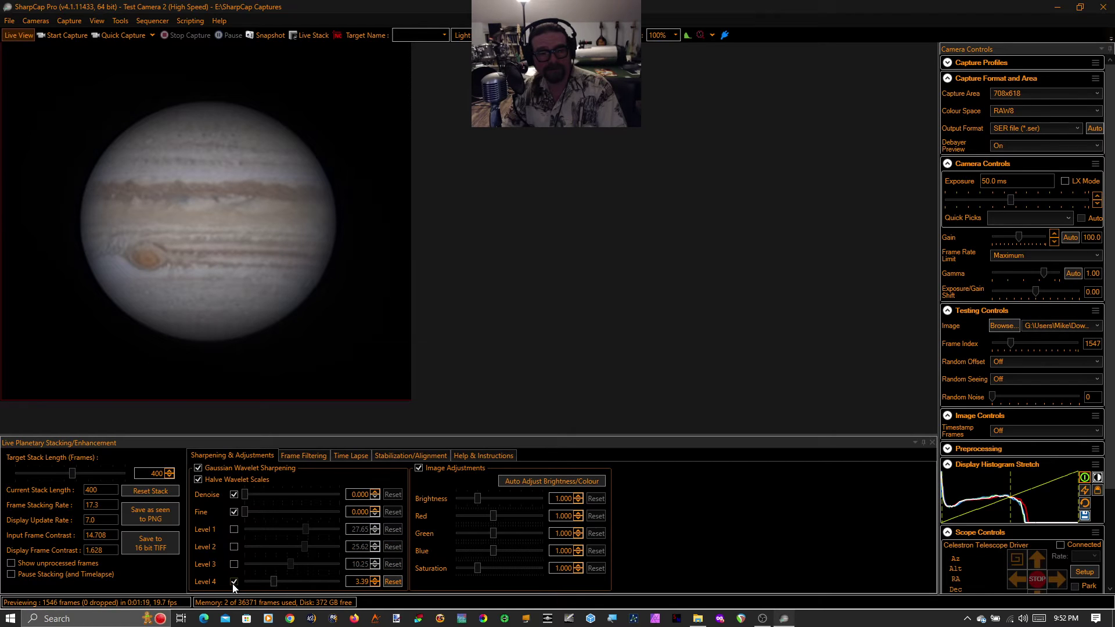
left_click(234, 581)
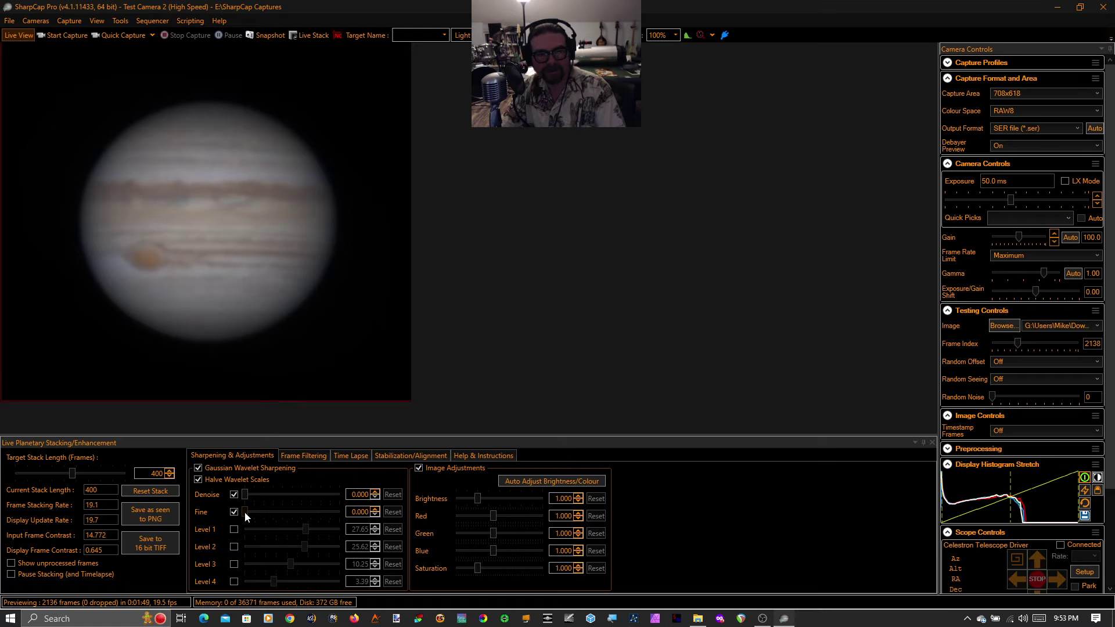
left_click_drag(245, 511, 499, 525)
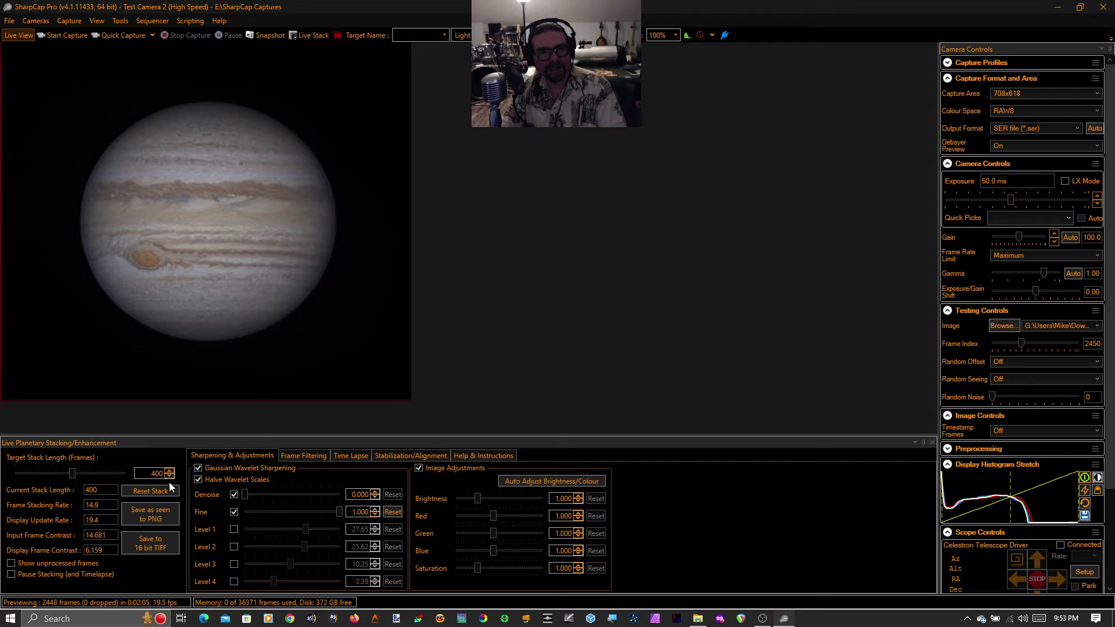
Compare Levels 1–4 against Fine, ending with only Fine sharpening enabled
left_click(235, 512)
left_click(235, 529)
left_click(234, 546)
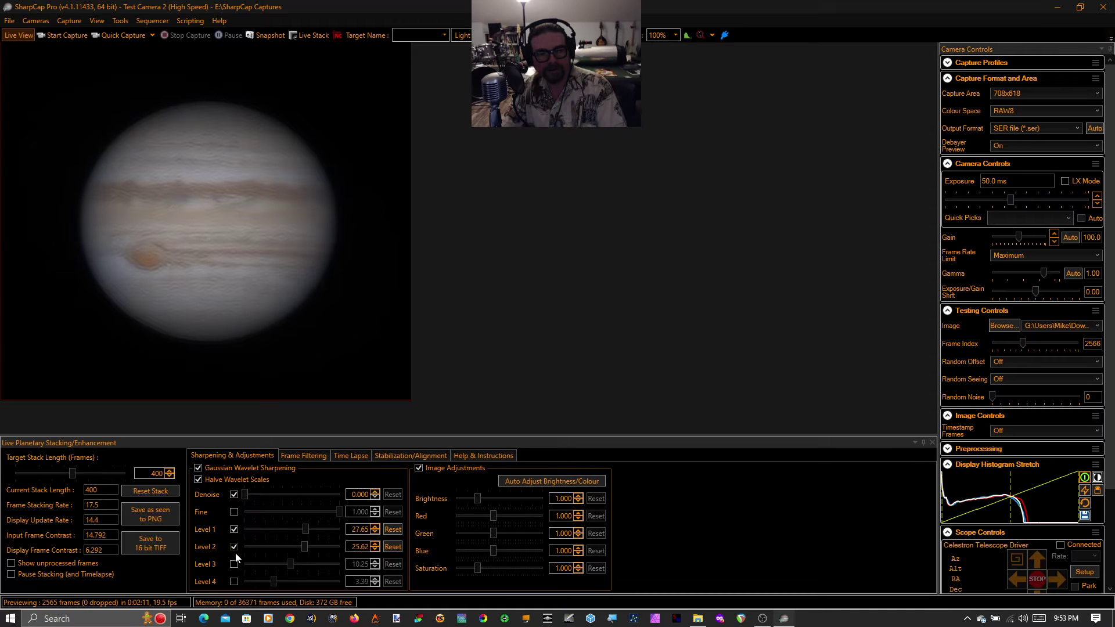
left_click(234, 564)
left_click(234, 582)
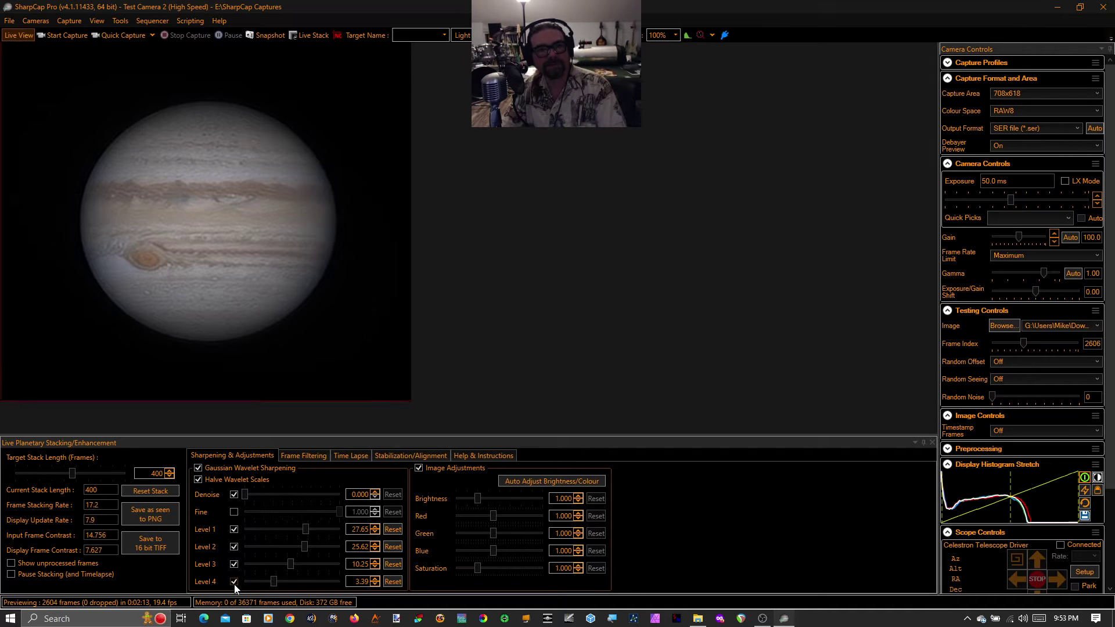
left_click(234, 582)
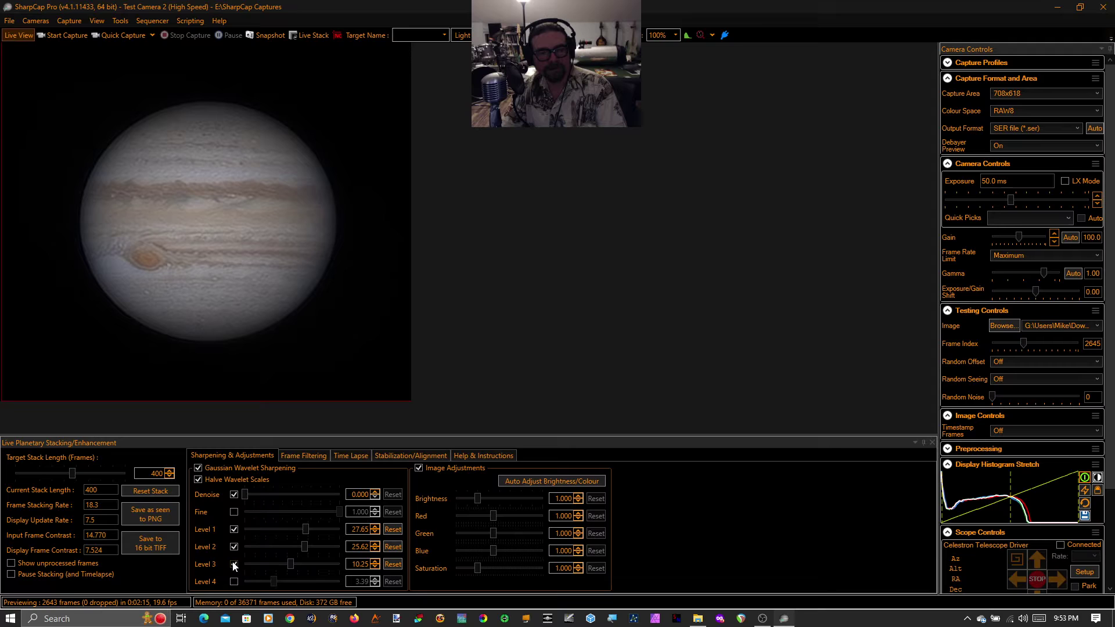
left_click(234, 564)
left_click(234, 547)
left_click(234, 529)
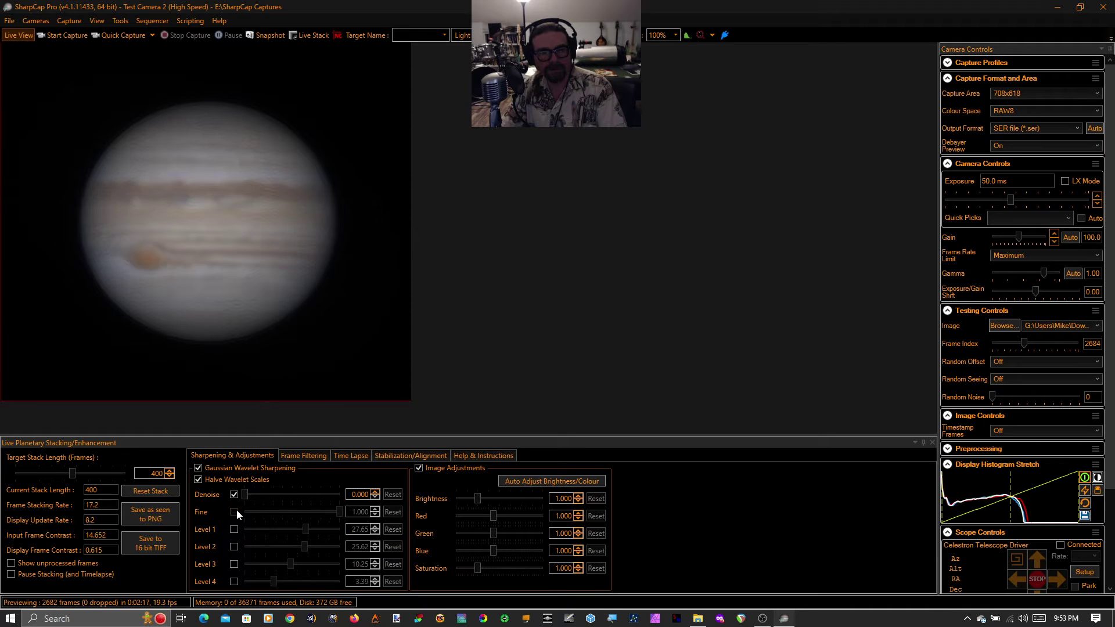
left_click(234, 512)
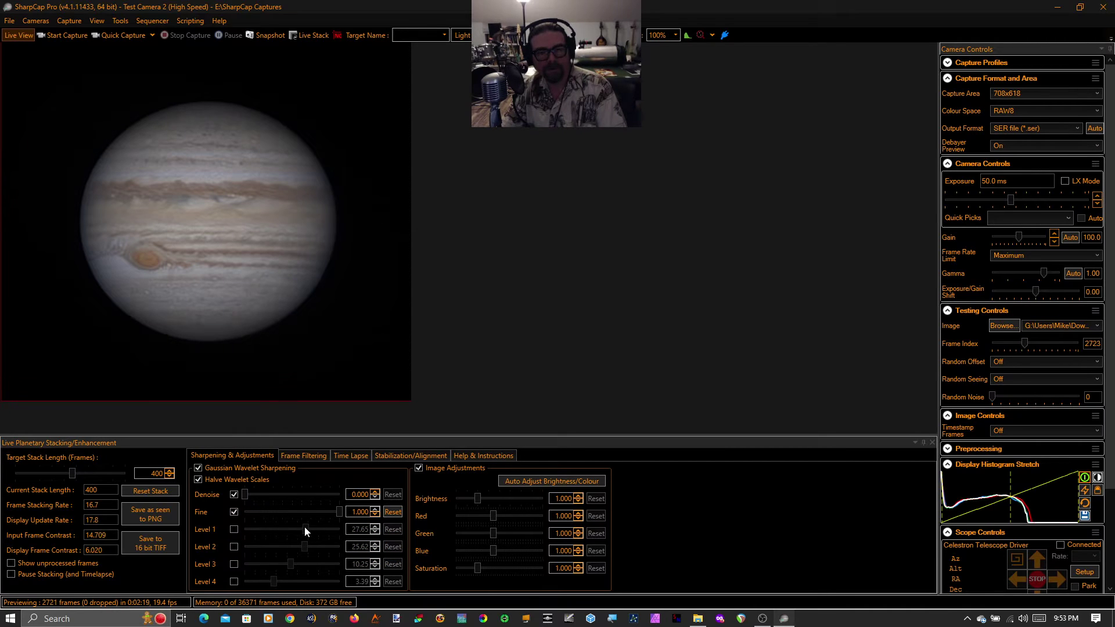
Re-enable Level 1 sharpening at 3.02 and set Denoise to 0.716
left_click(234, 530)
left_click_drag(305, 529, 236, 538)
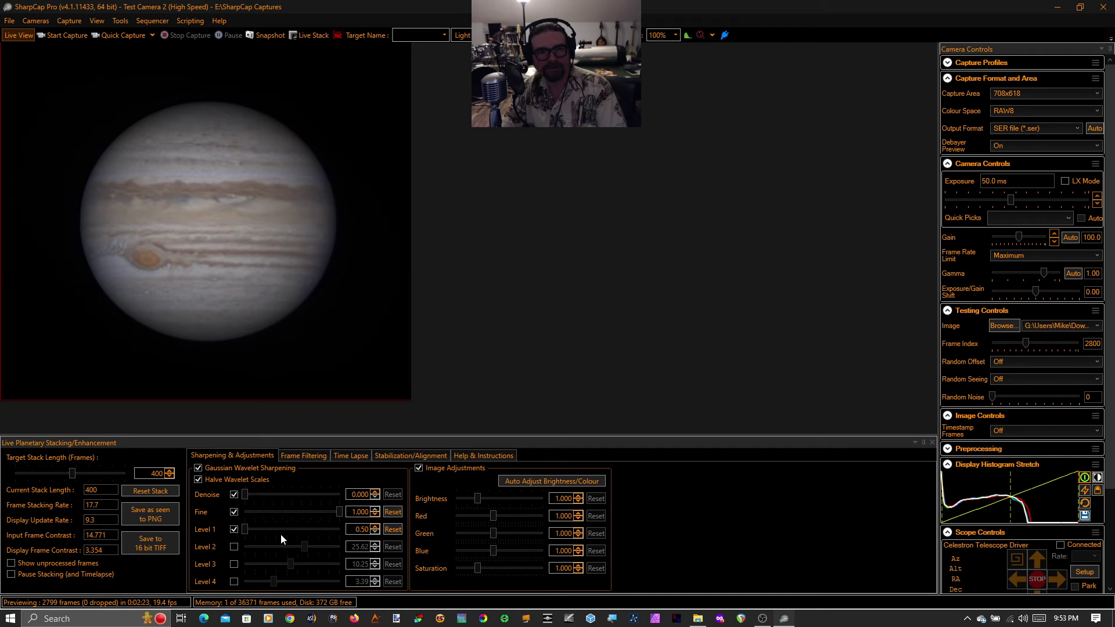
left_click(393, 530)
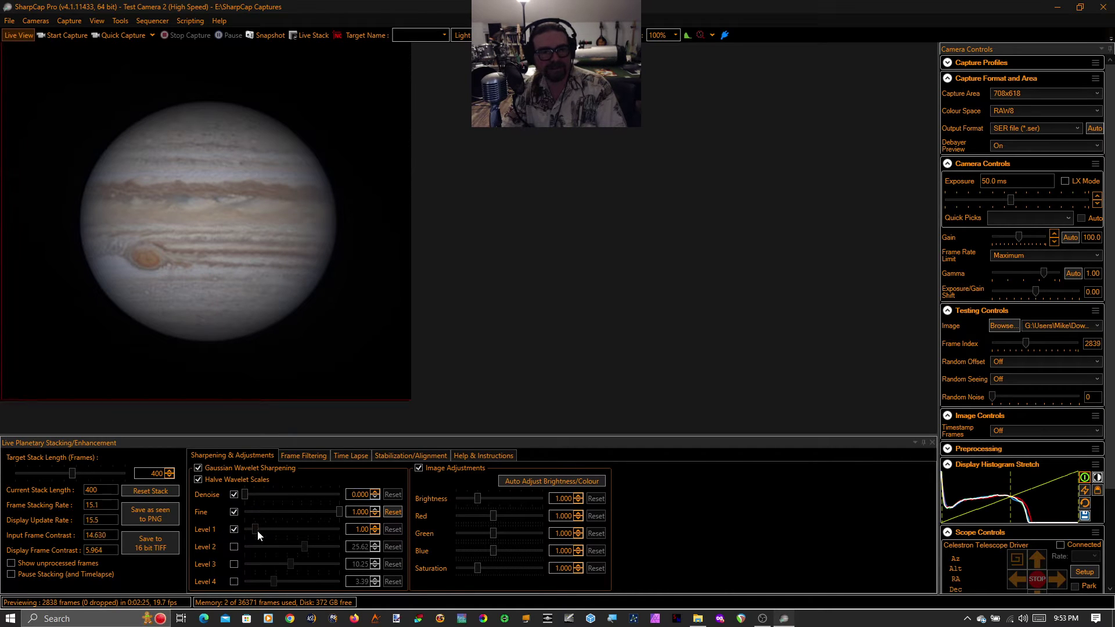
left_click_drag(254, 528, 270, 528)
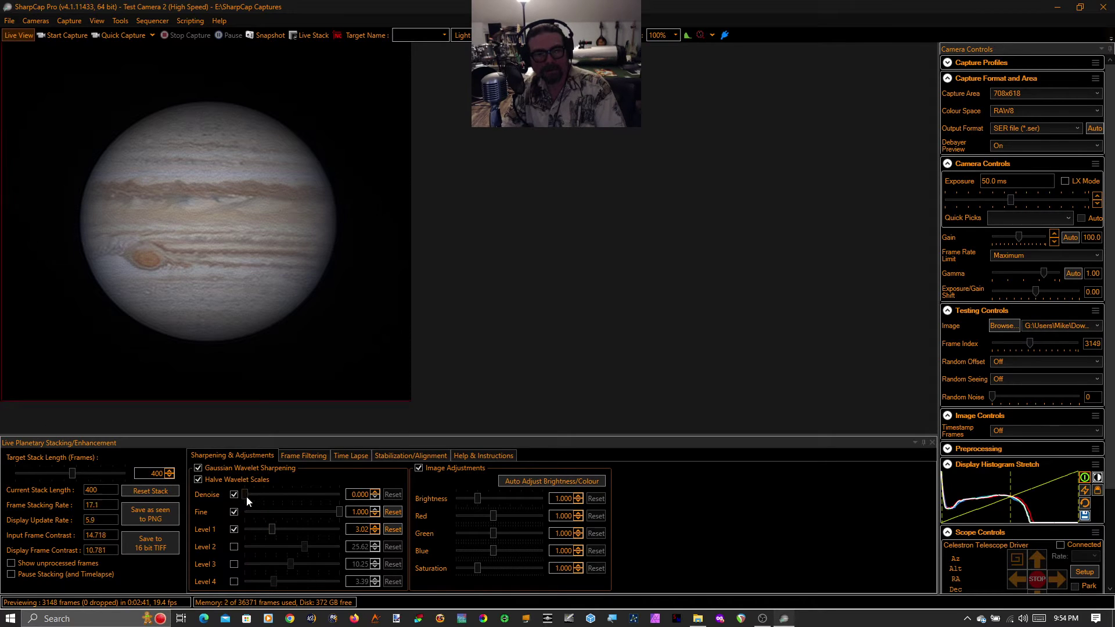
left_click_drag(246, 496, 312, 500)
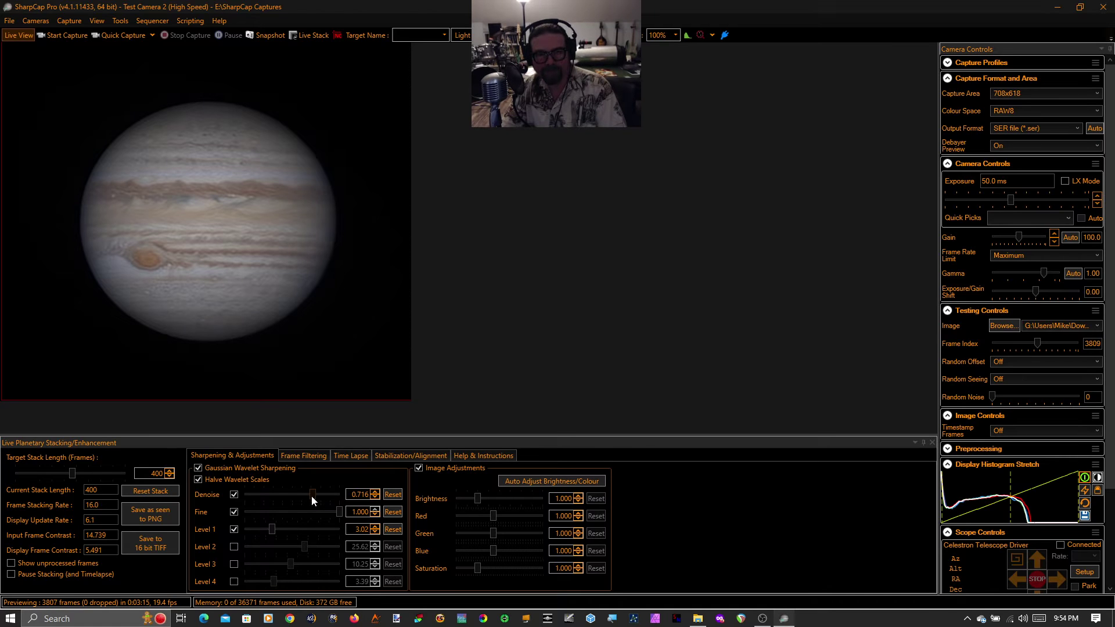
Disable Denoise, stack 1000 frames, and auto-adjust brightness to 1.324 with balanced RGB
left_click(234, 495)
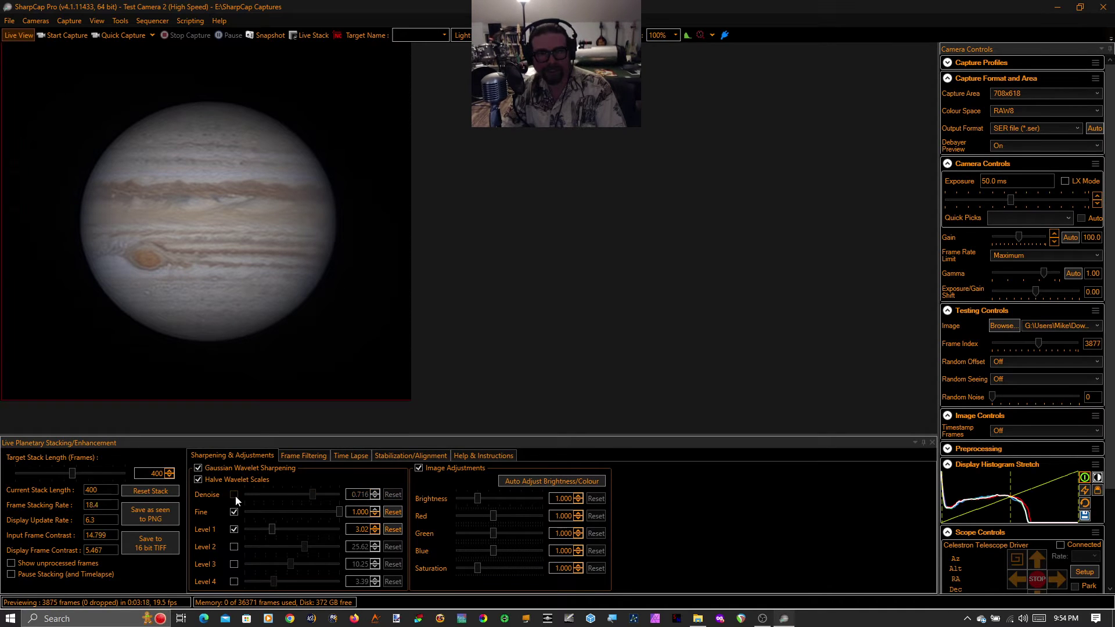
left_click(169, 472)
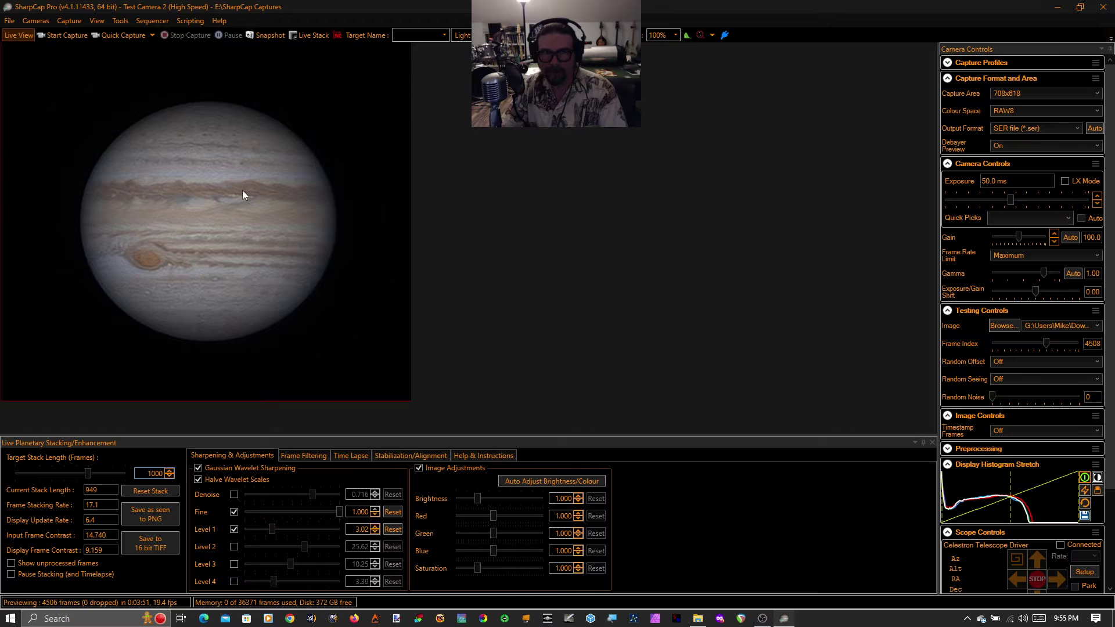
left_click(562, 481)
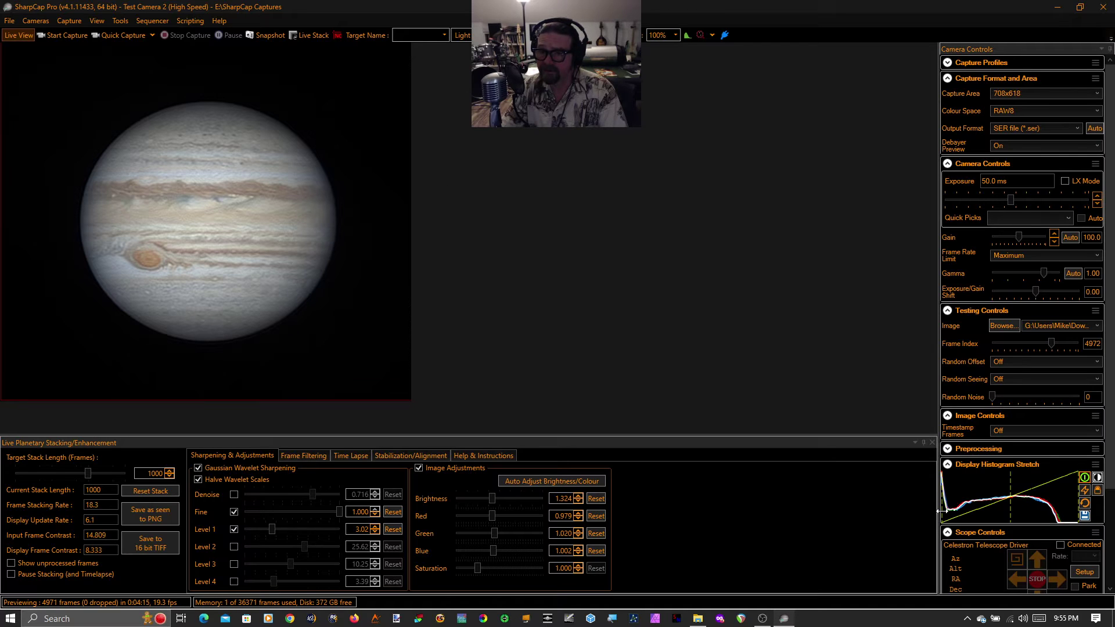
Adjust the display stretch's black point, white point and midpoint on the Jupiter stack
left_click_drag(943, 515, 949, 515)
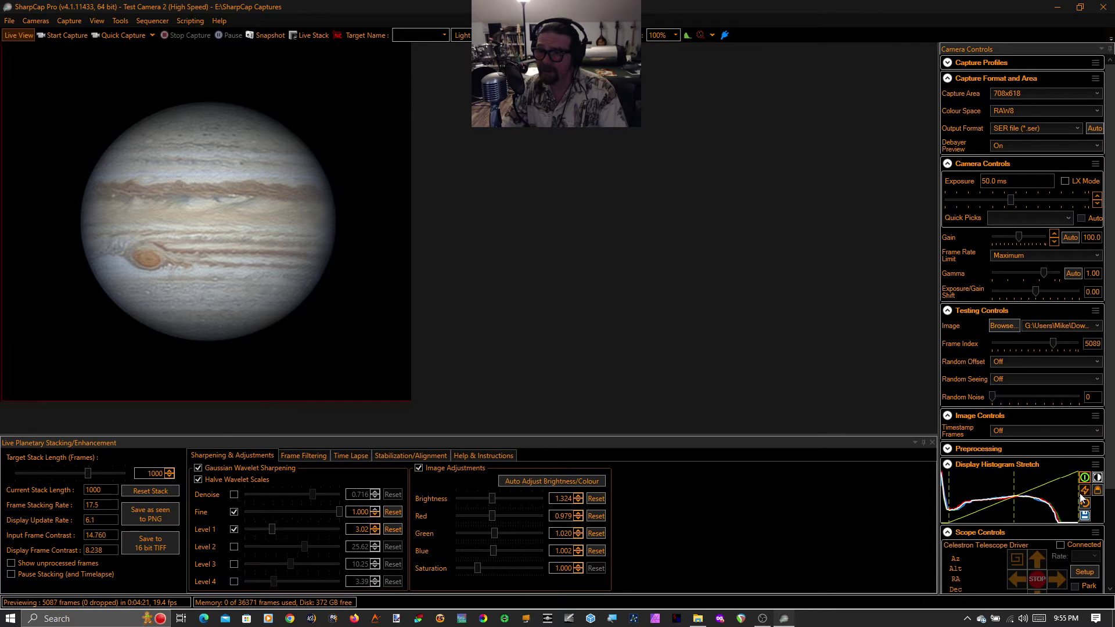
left_click_drag(1077, 493, 1071, 494)
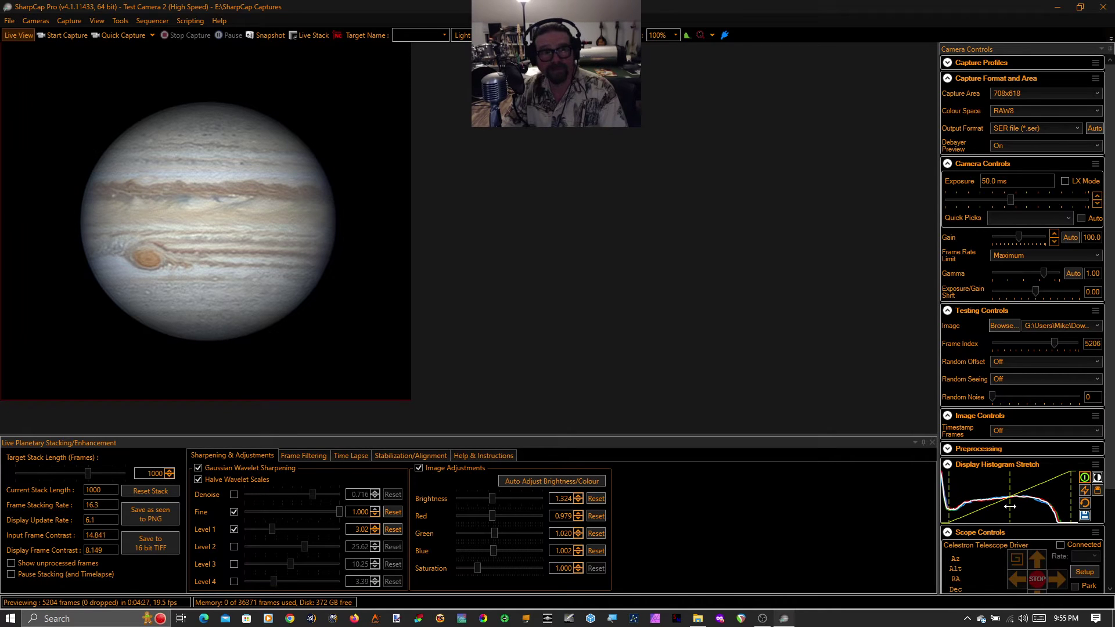
left_click_drag(1009, 507, 1017, 507)
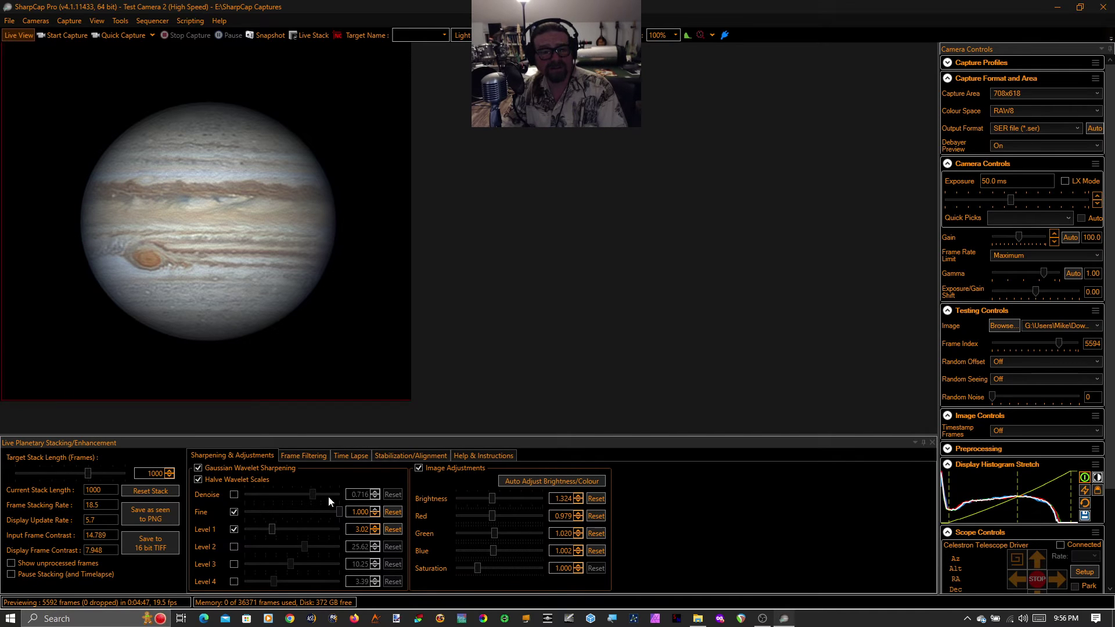
Re-enable Denoise at 0.716 and raise saturation to 2.017
left_click(235, 496)
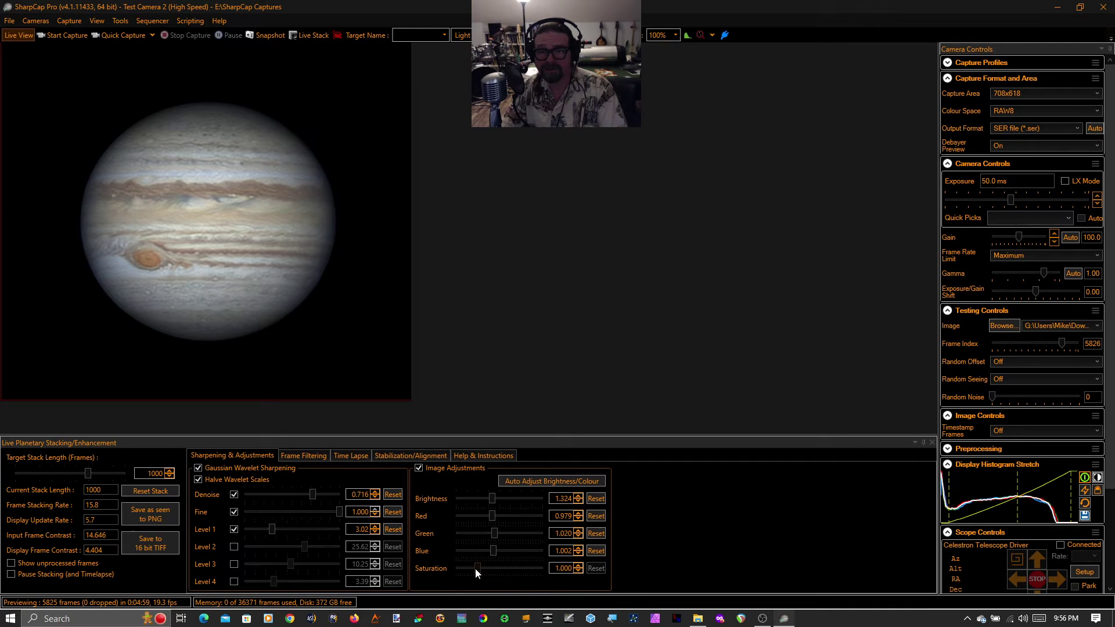
left_click_drag(478, 567, 501, 574)
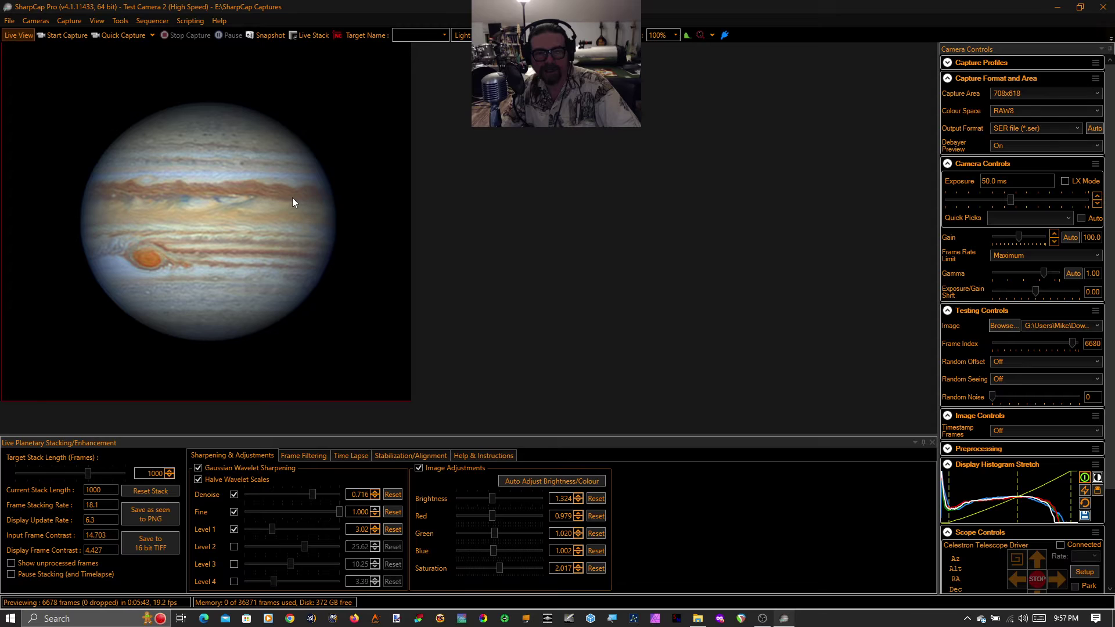
Show the Stabilization/Alignment settings of the live planetary stack
left_click(437, 456)
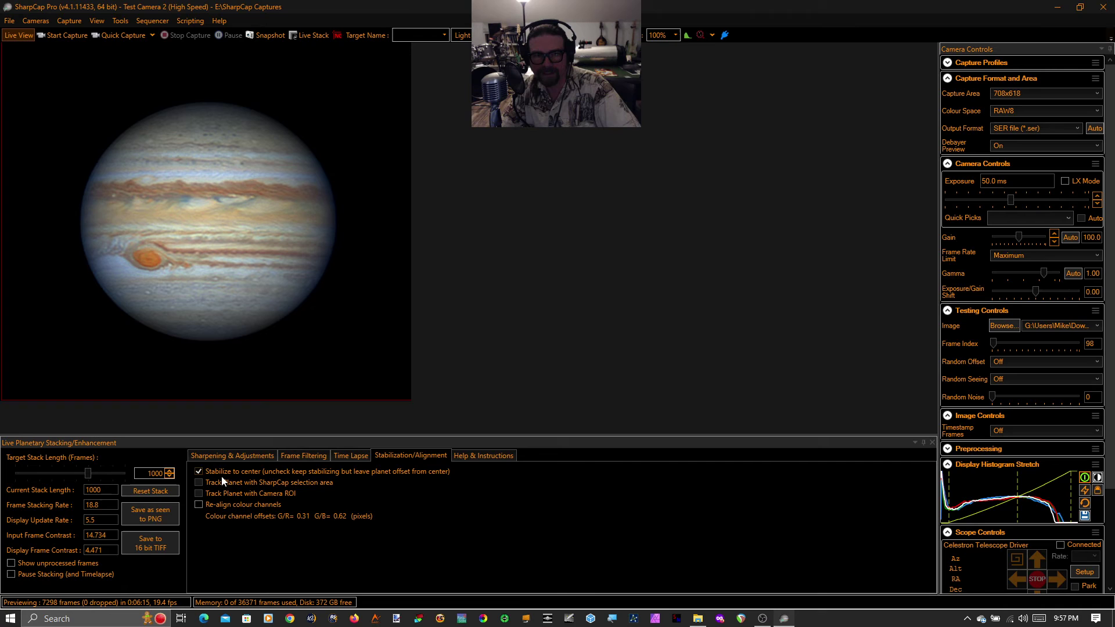
Turn off frame filtering so all frames, not just the best 90%, are stacked
left_click(298, 455)
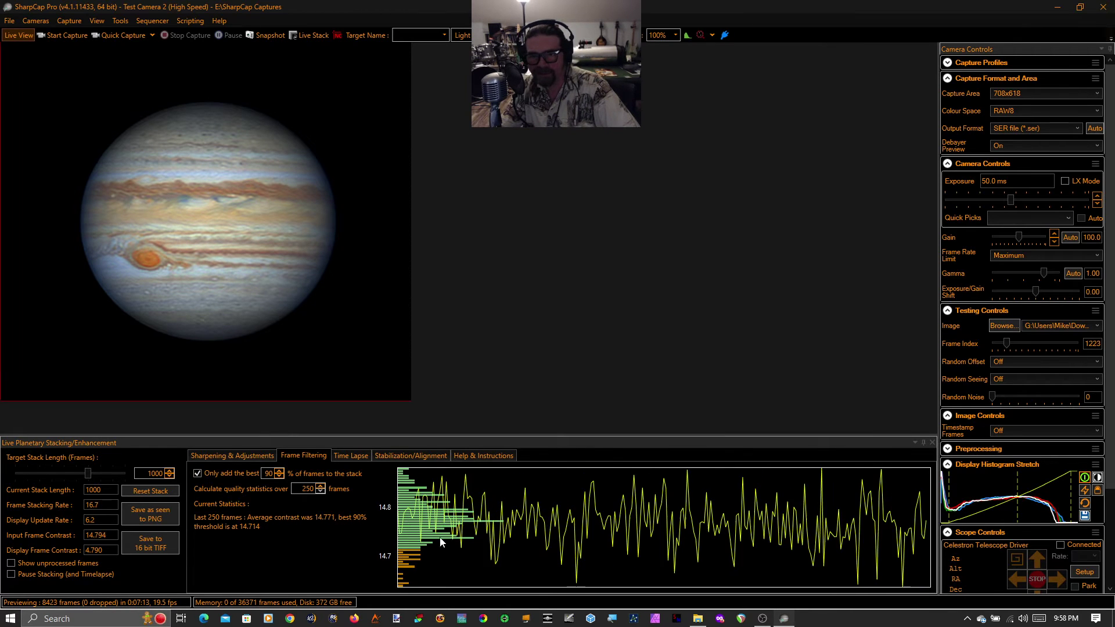
left_click(197, 473)
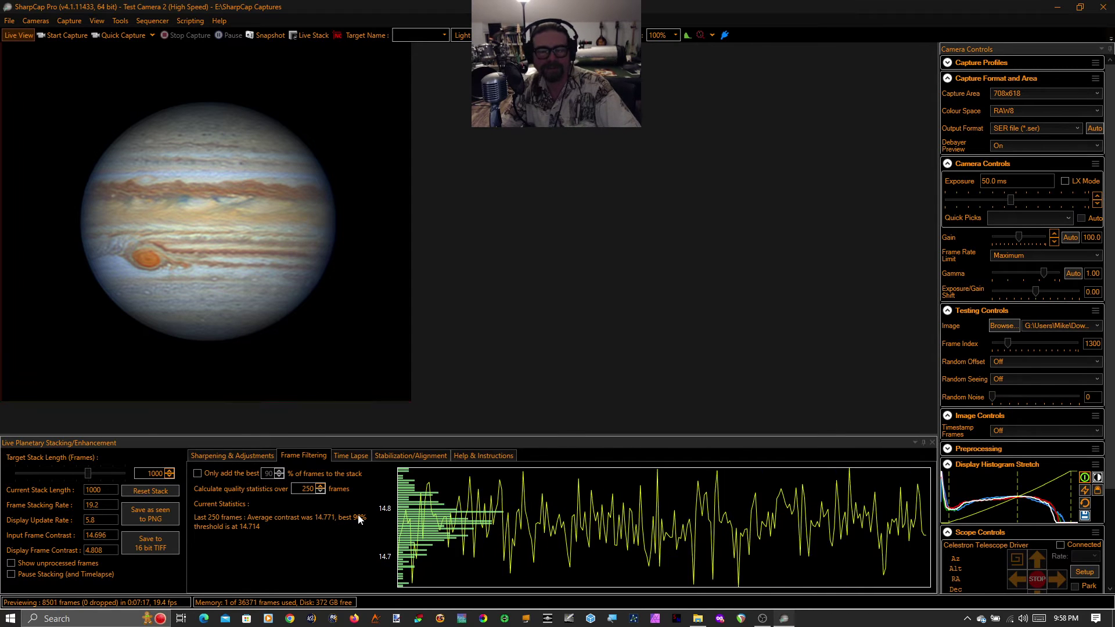
Show the time-lapse options (PNG every 30 seconds) and nudge the display stretch midpoint
left_click(350, 457)
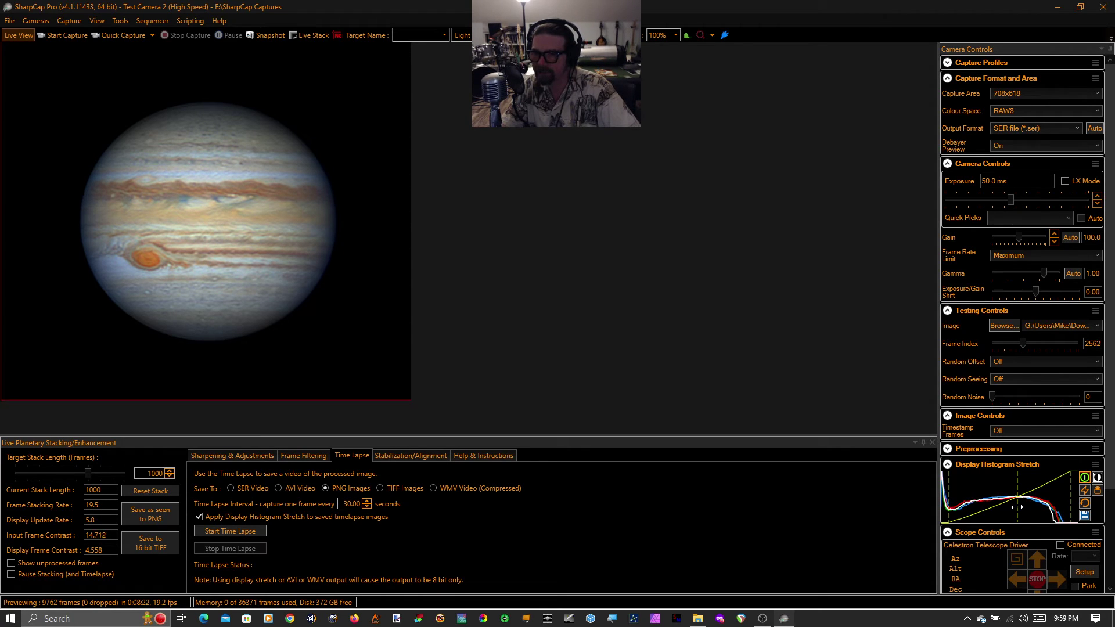
left_click_drag(1017, 505, 1023, 511)
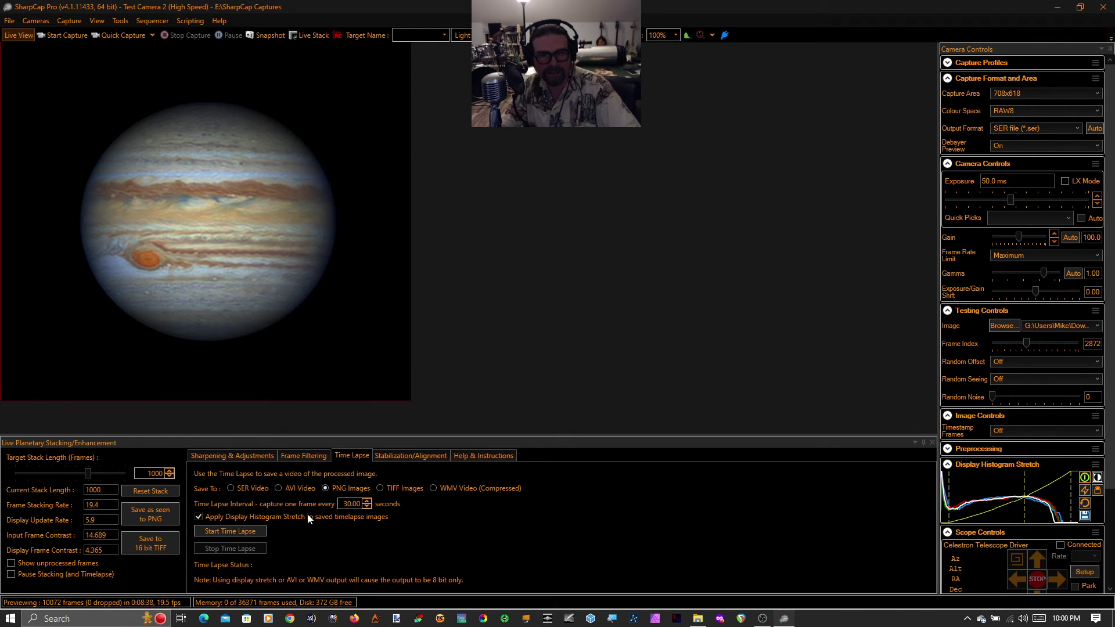
Record a one-frame time lapse saved as Capture_00001.png, then return to Frame Filtering
left_click(250, 532)
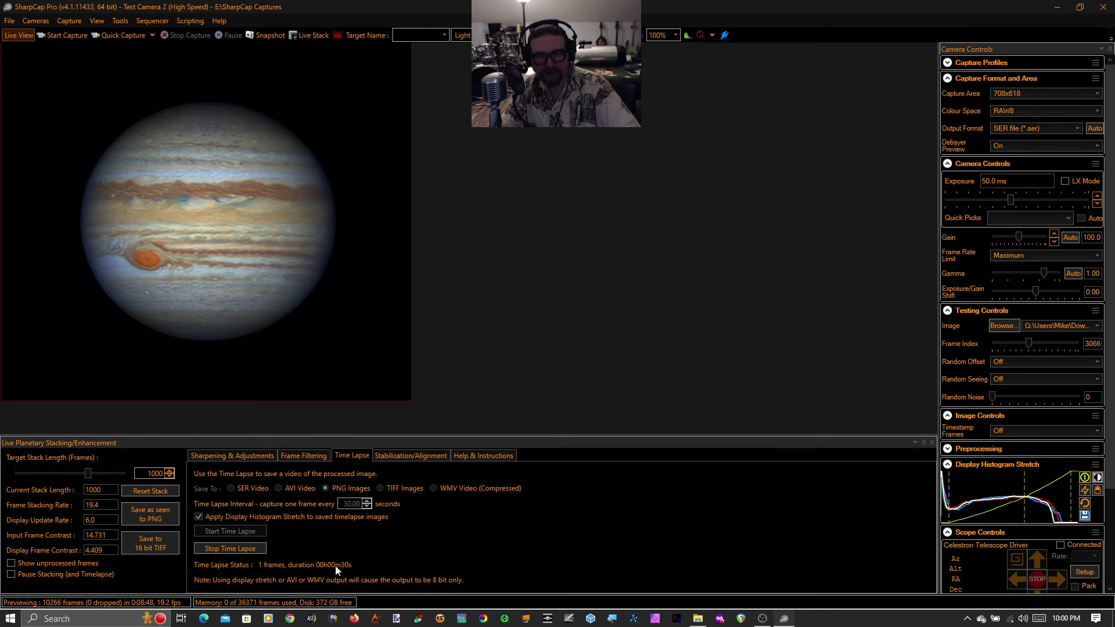
left_click(233, 548)
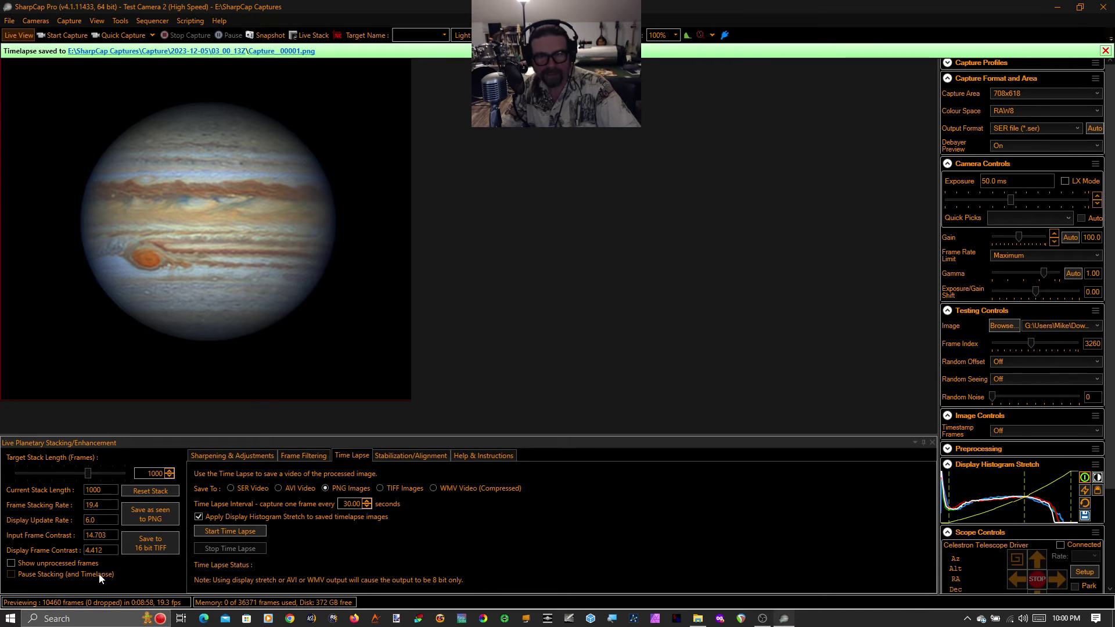
left_click(307, 457)
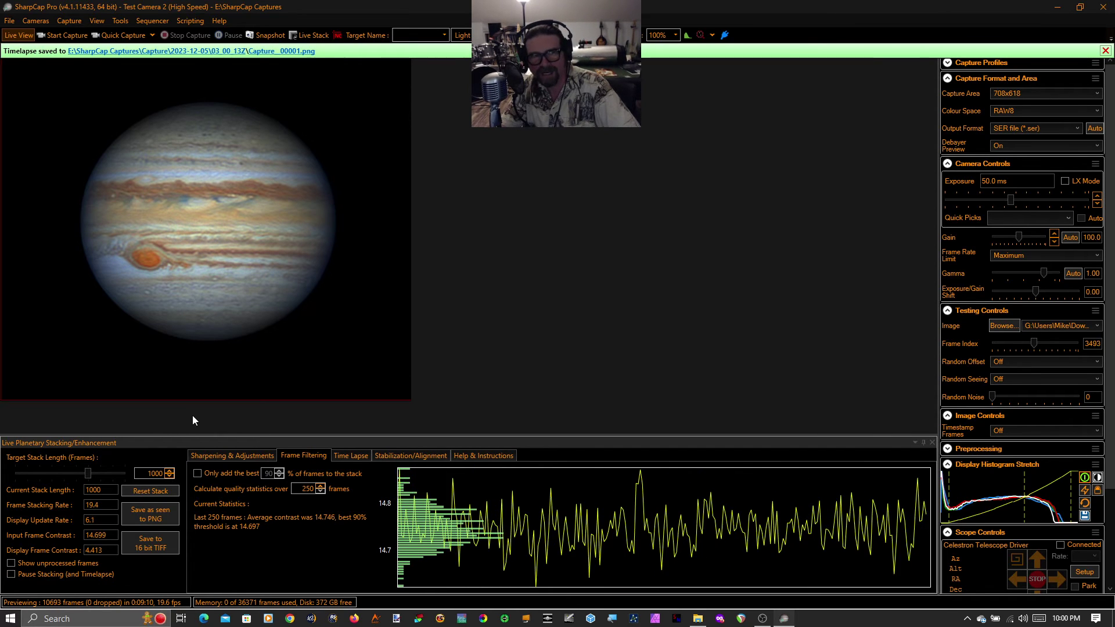
Briefly compare with unprocessed frames, then reset Denoise, Fine and Level 1 sharpening to defaults
left_click(10, 563)
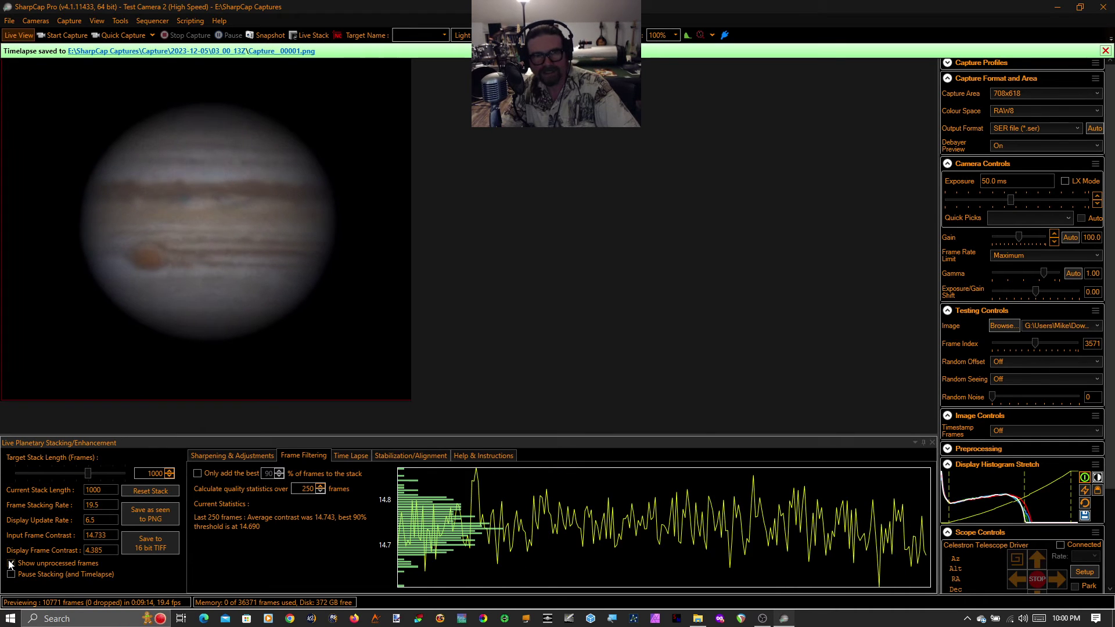
left_click(11, 563)
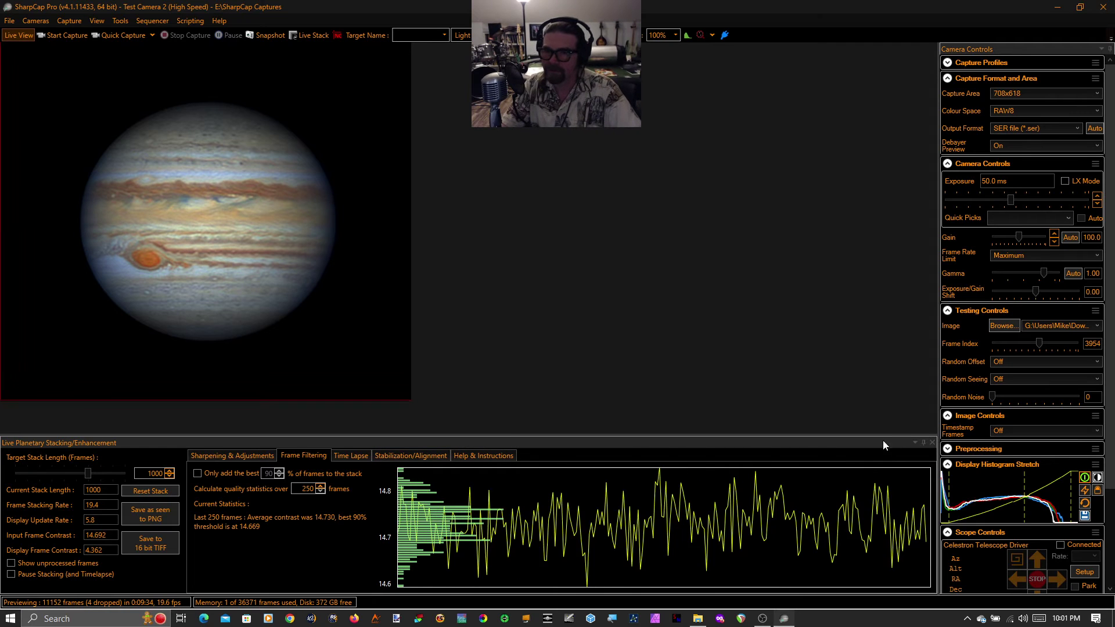
left_click(244, 457)
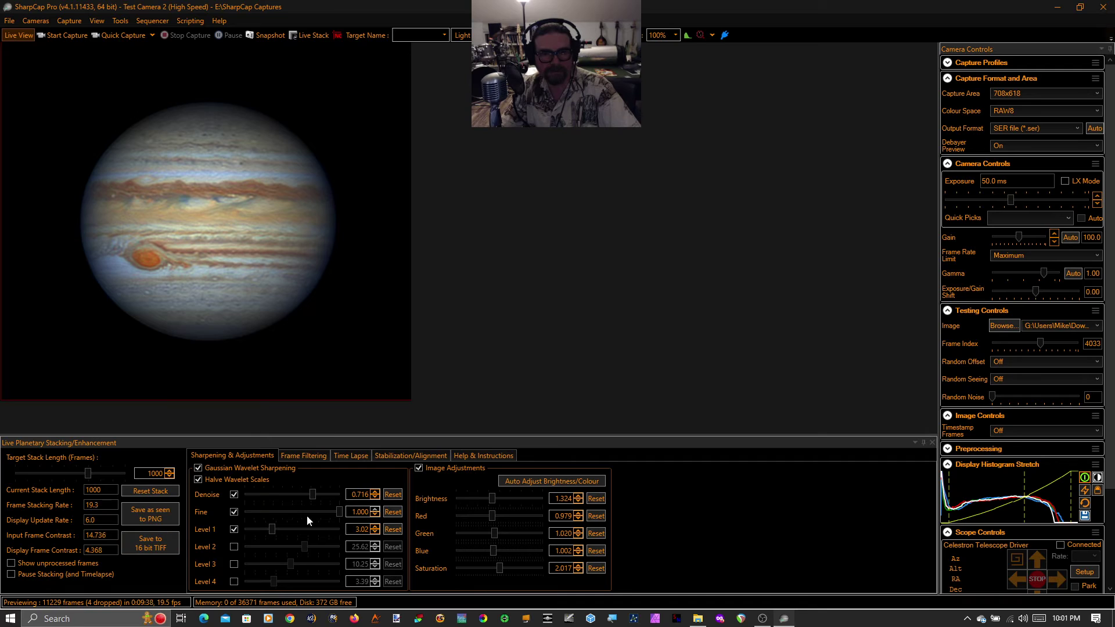
left_click(393, 494)
left_click(392, 512)
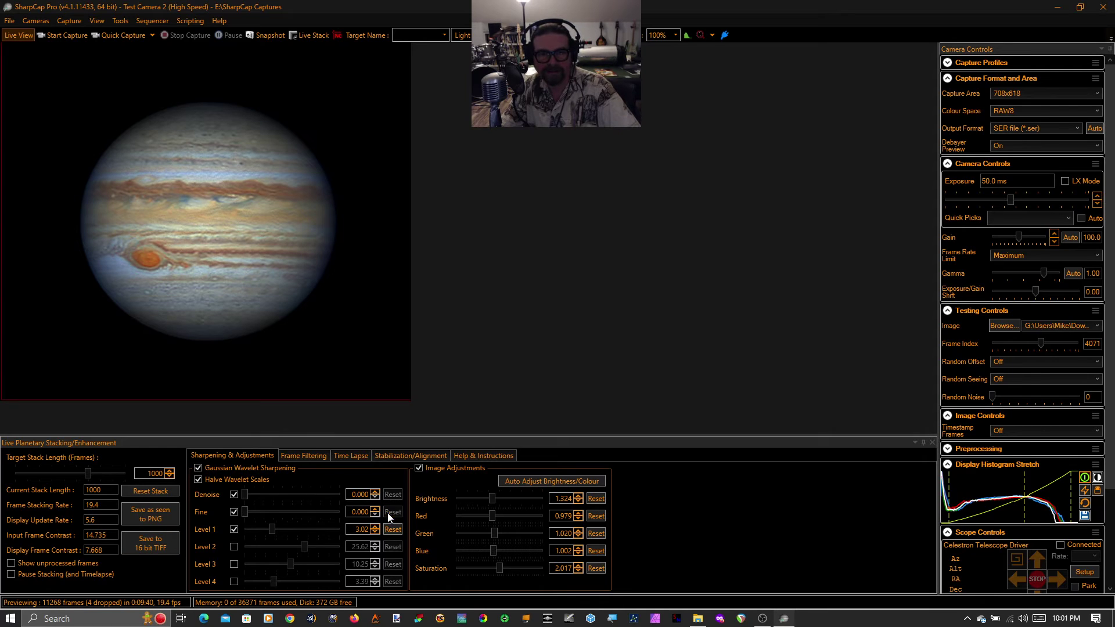
left_click(392, 529)
Reset brightness, red balance, blue balance and saturation to their defaults
left_click(595, 499)
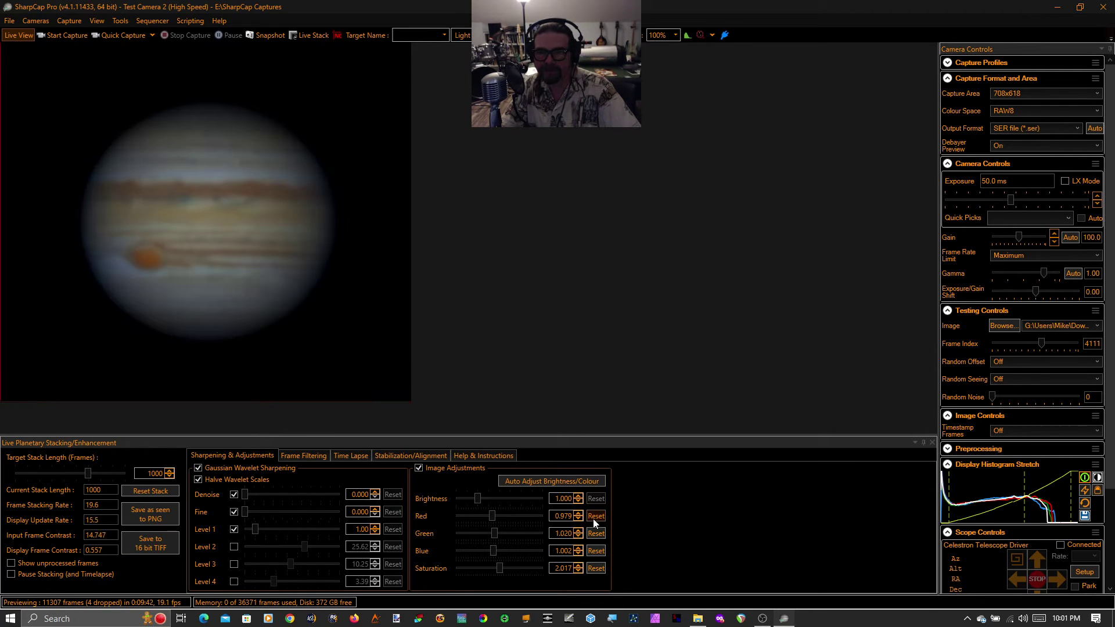
left_click(594, 516)
left_click(596, 550)
left_click(596, 568)
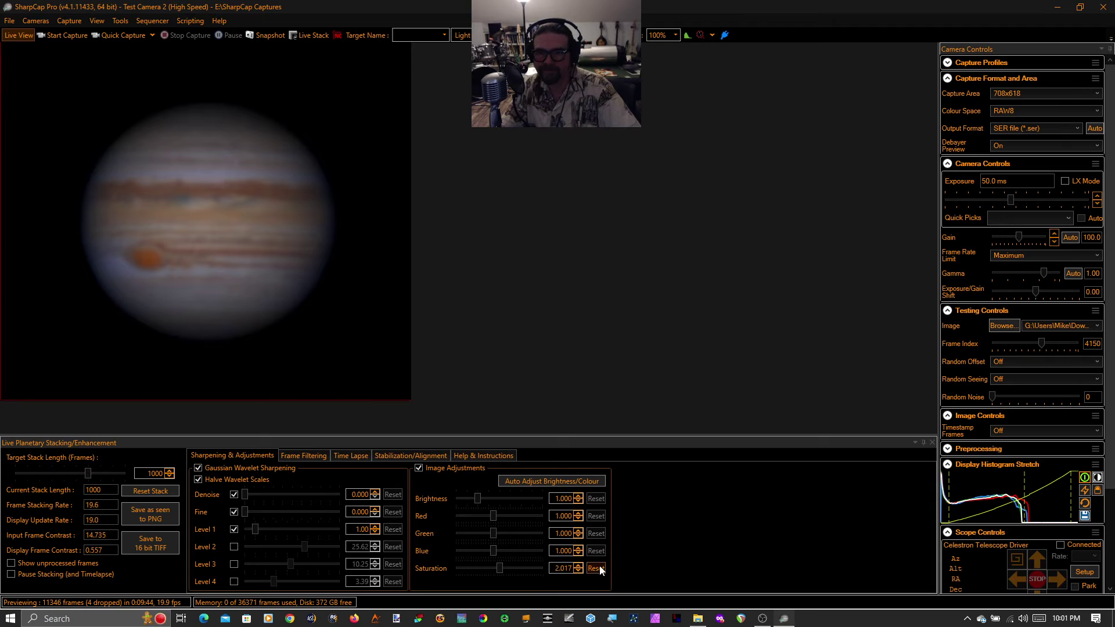
left_click(1003, 326)
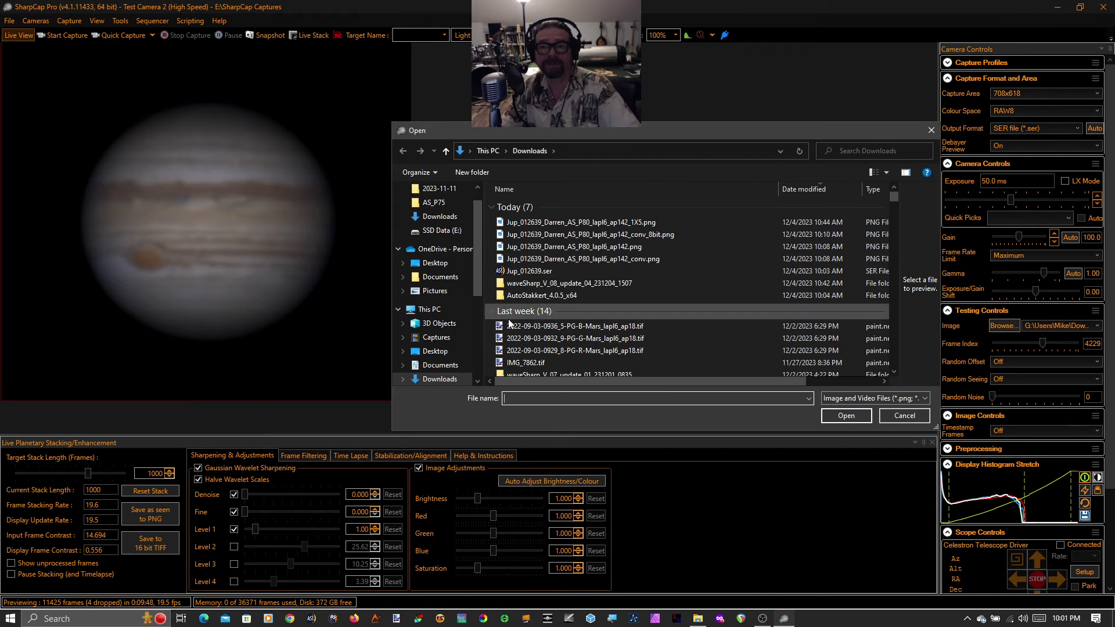
scroll(468, 343, "down", 1)
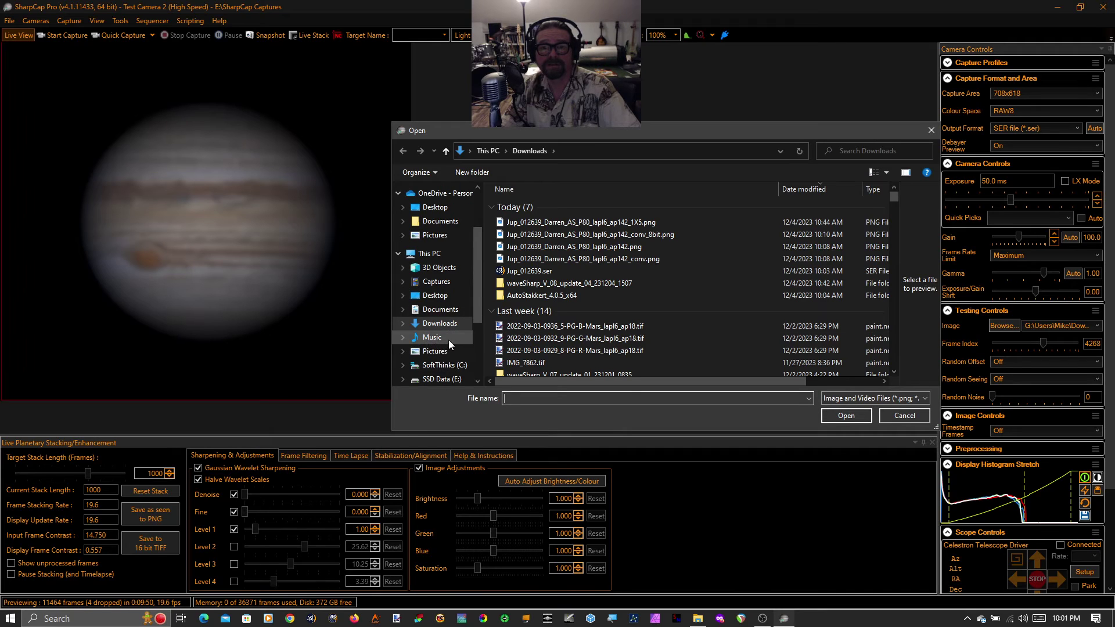
scroll(448, 340, "down", 2)
left_click(441, 347)
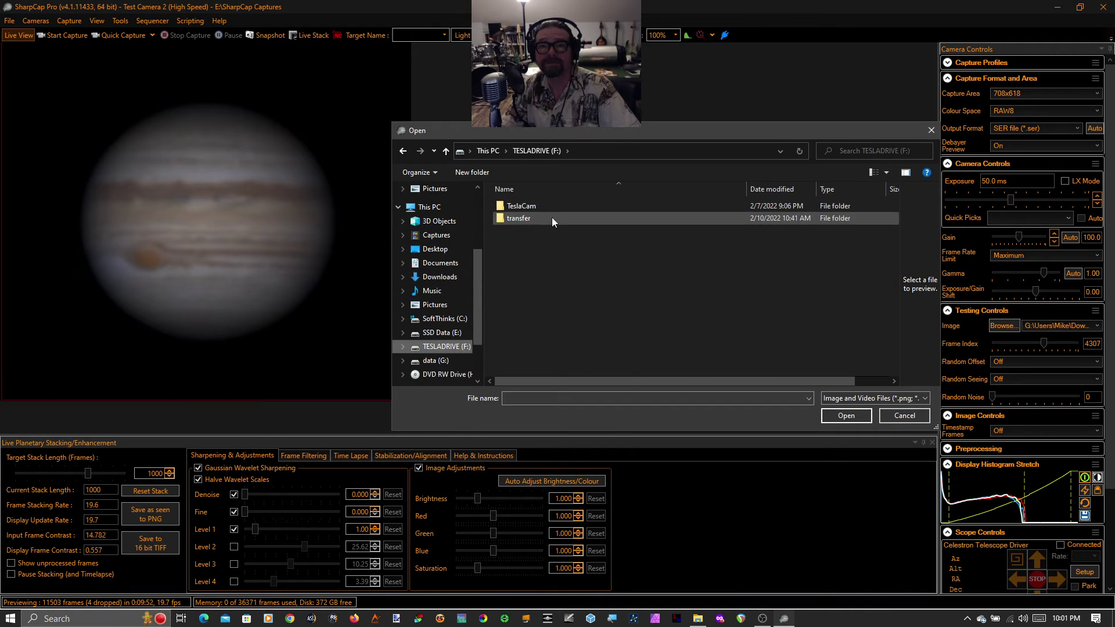
double_click(532, 218)
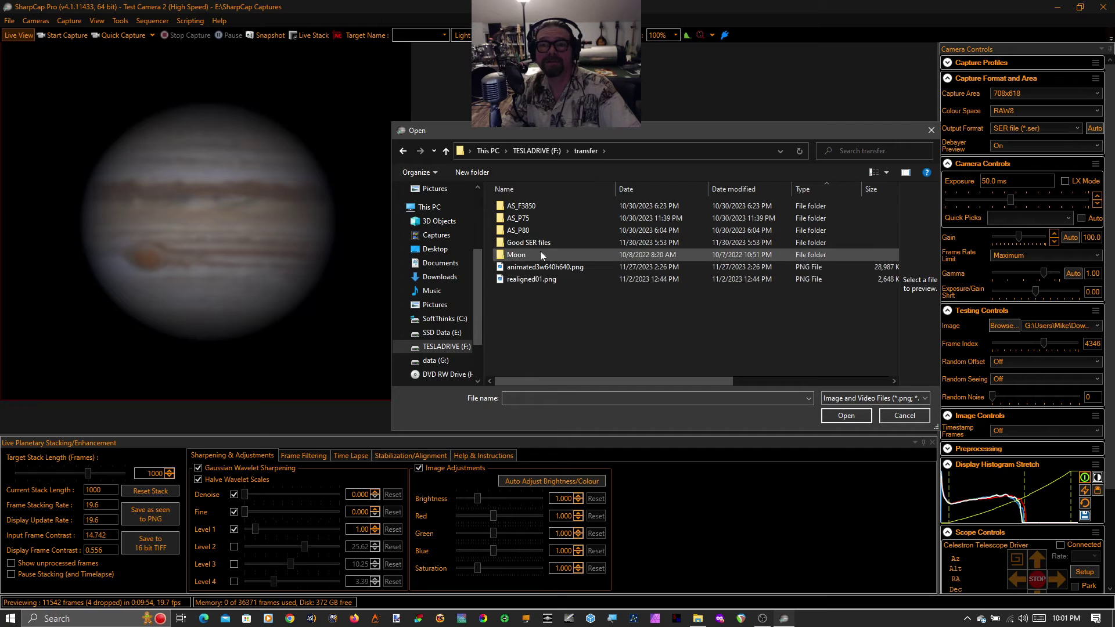
double_click(538, 243)
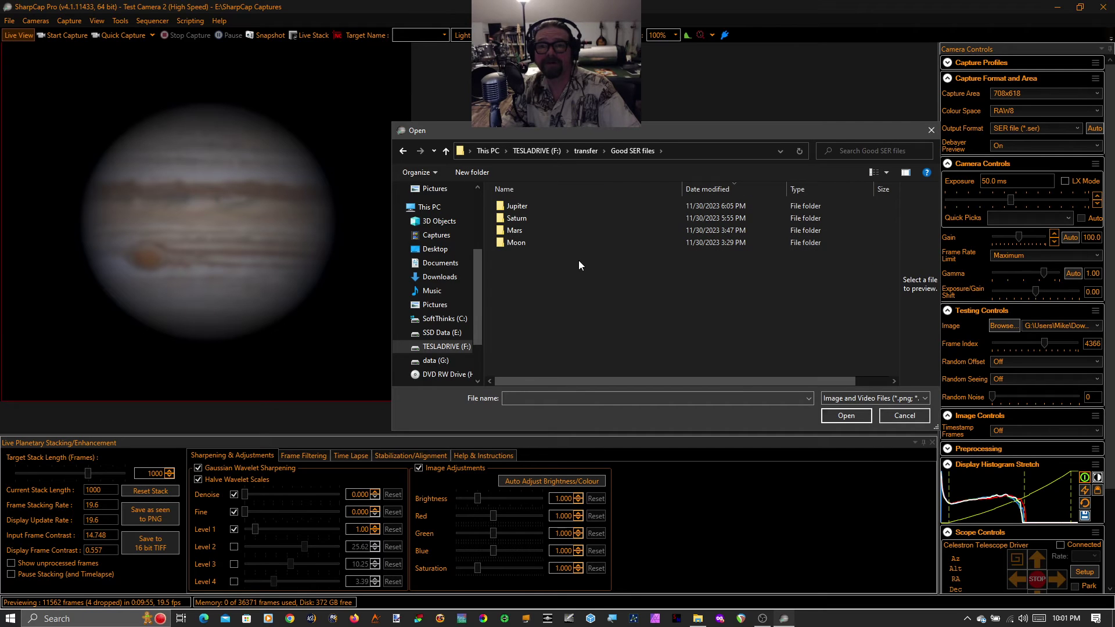
double_click(528, 208)
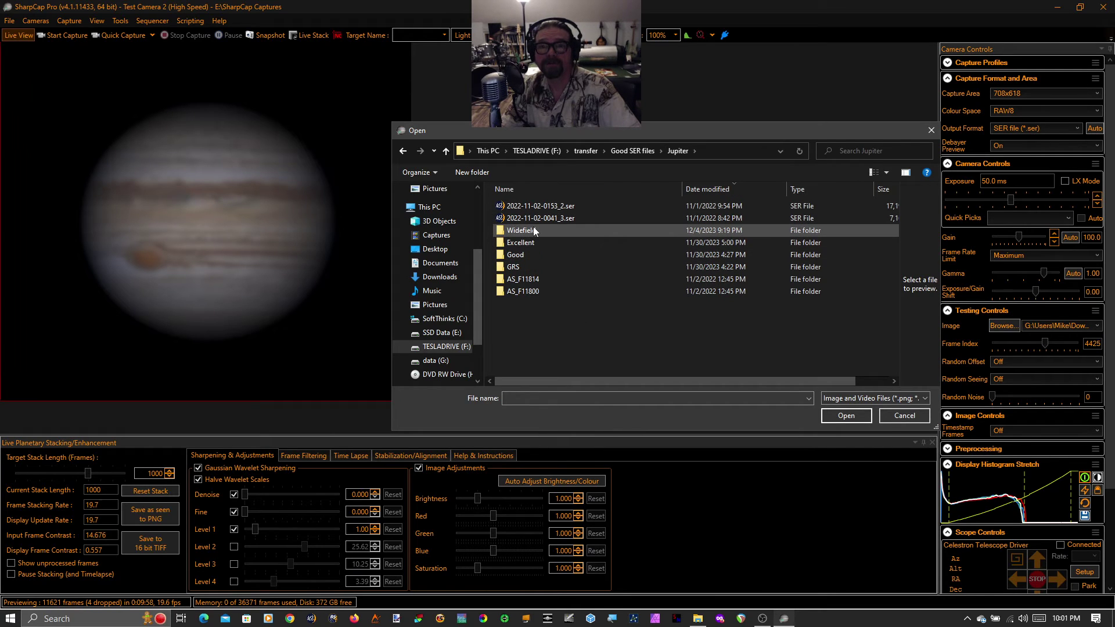
double_click(533, 231)
left_click(571, 210)
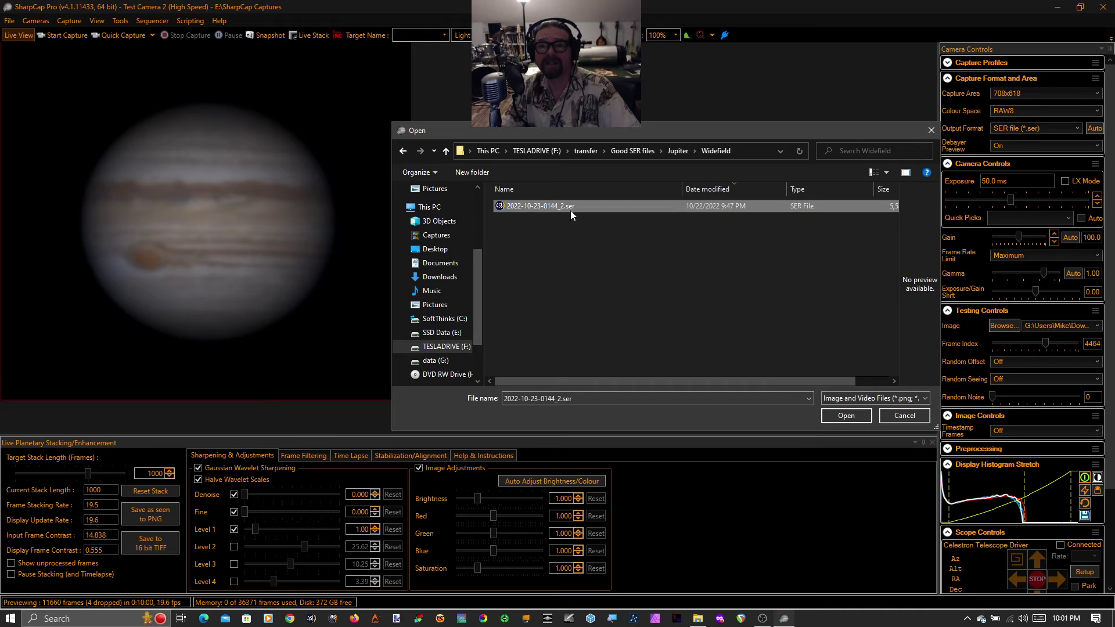
left_click(855, 416)
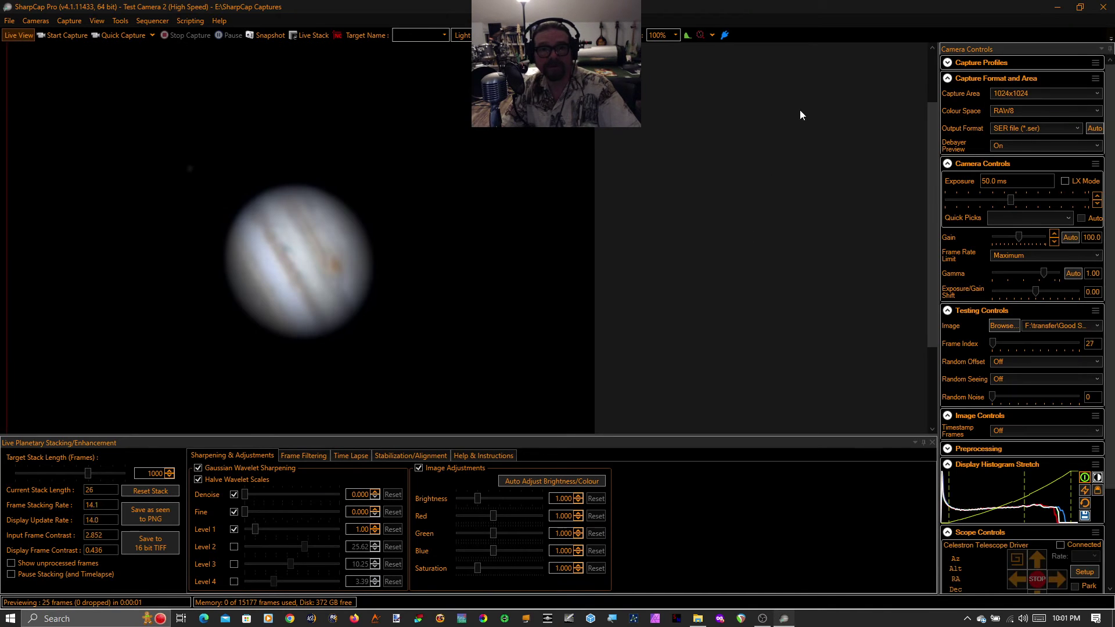
left_click(11, 563)
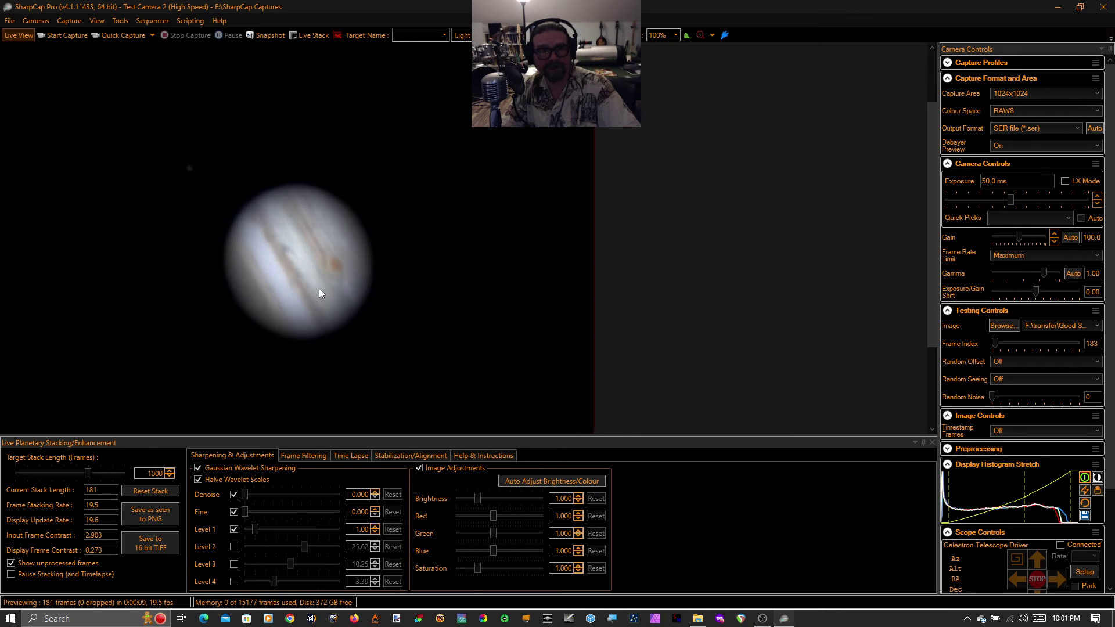
Hide unprocessed frames and display the Stabilization/Alignment settings
left_click(11, 563)
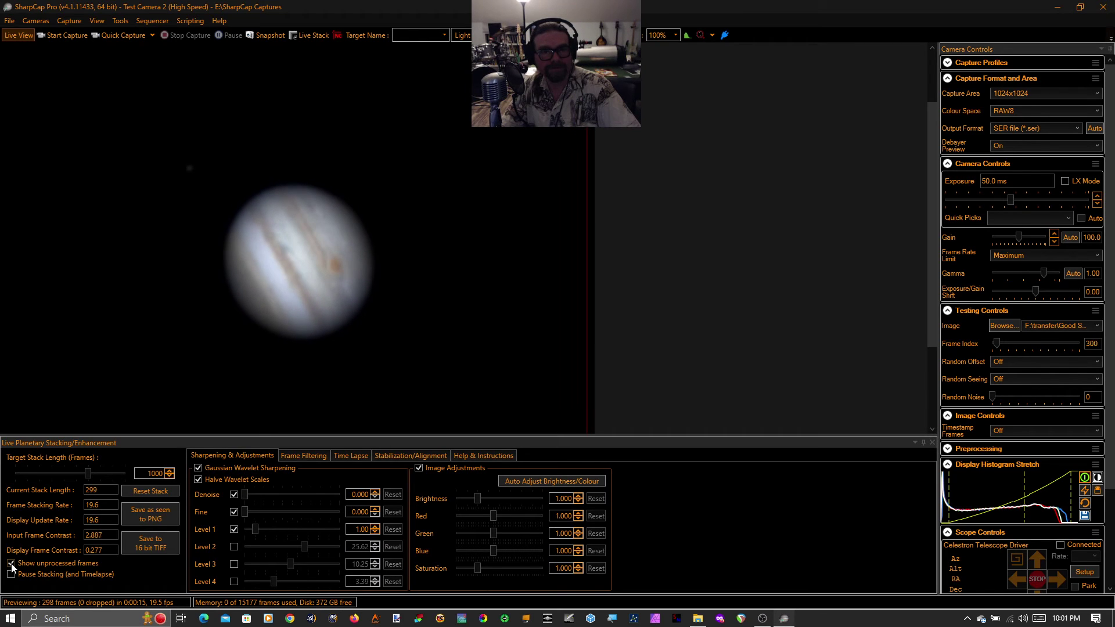
left_click(400, 455)
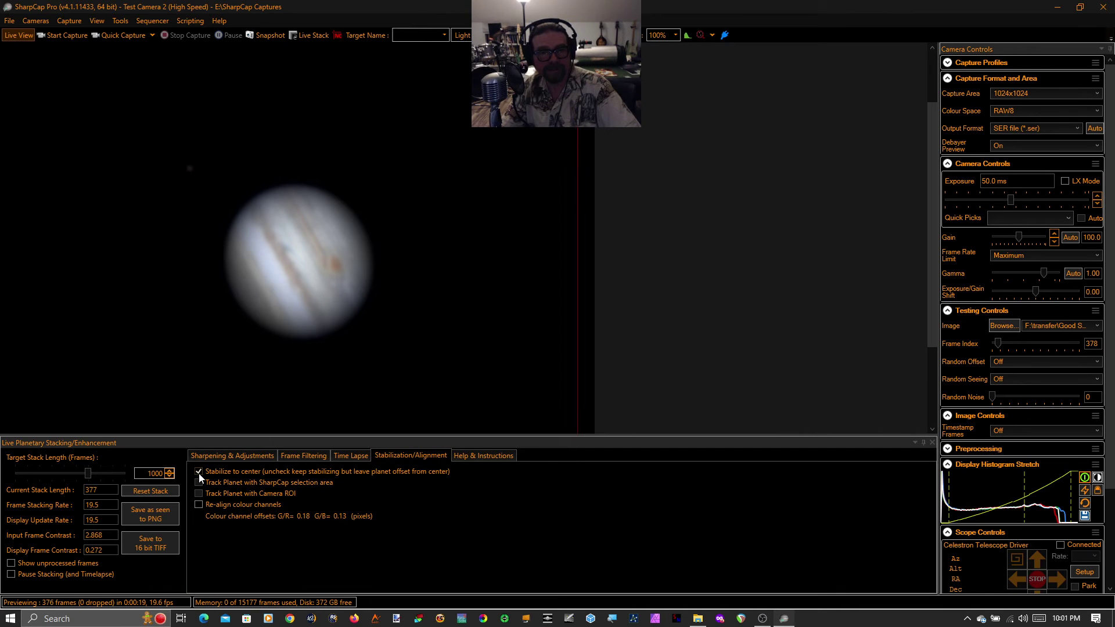
Turn off Stabilize to center and restart Live Planetary Stacking/Enhancement from the Tools menu
left_click(230, 472)
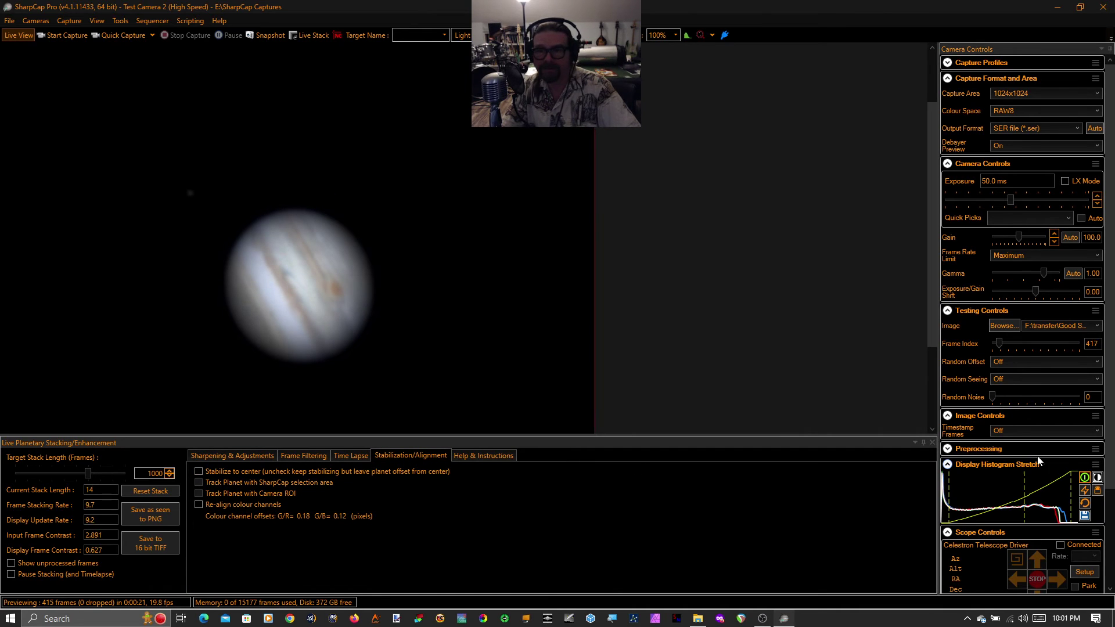
left_click(931, 442)
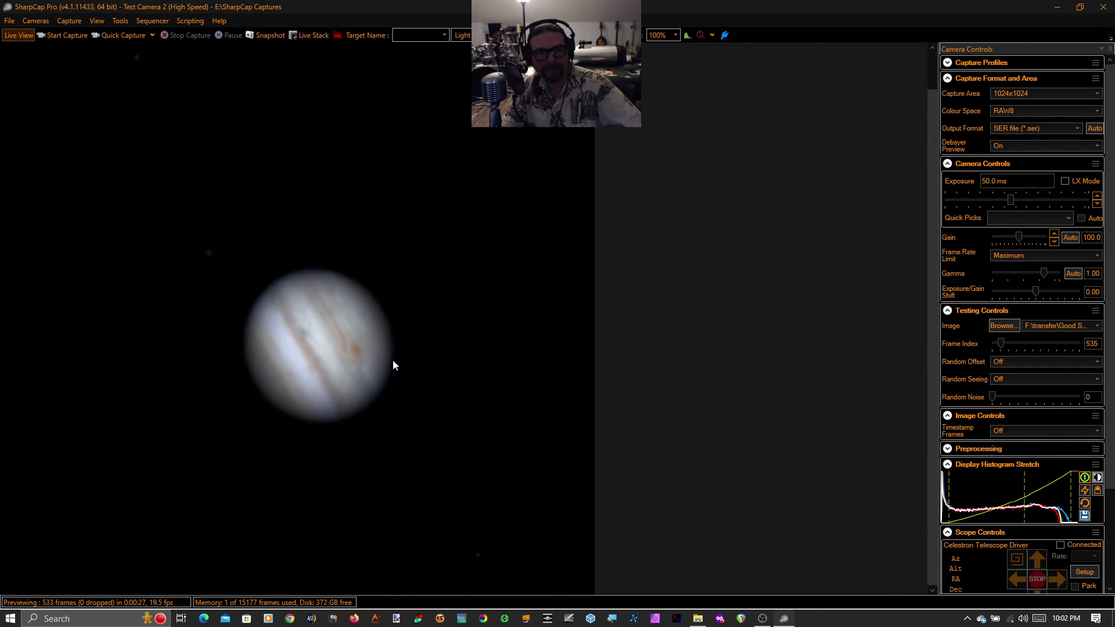
left_click(120, 20)
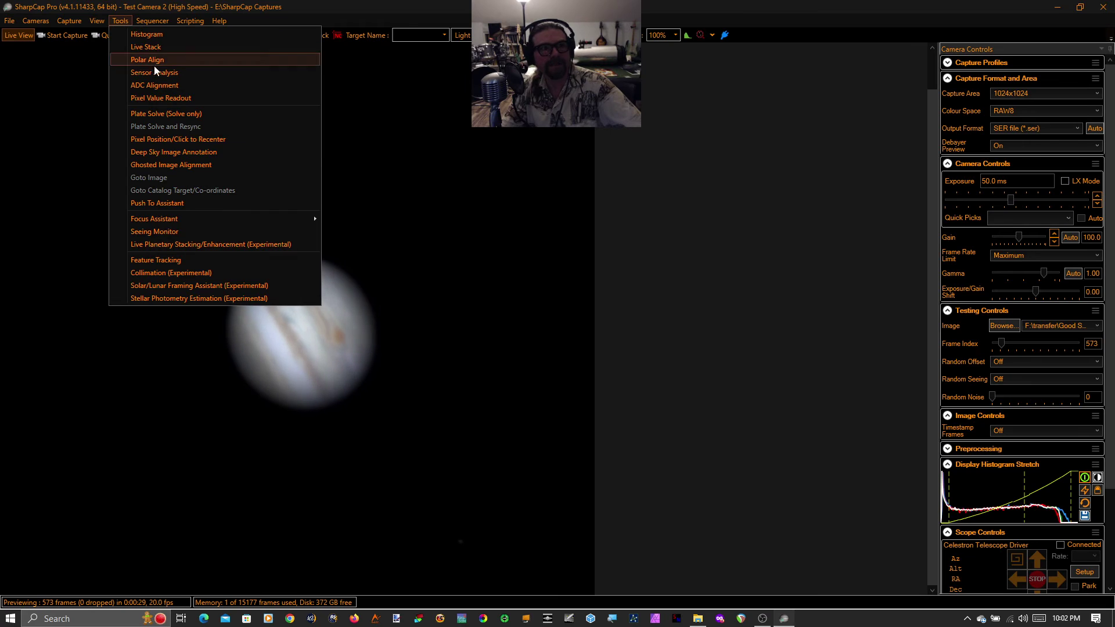
left_click(220, 246)
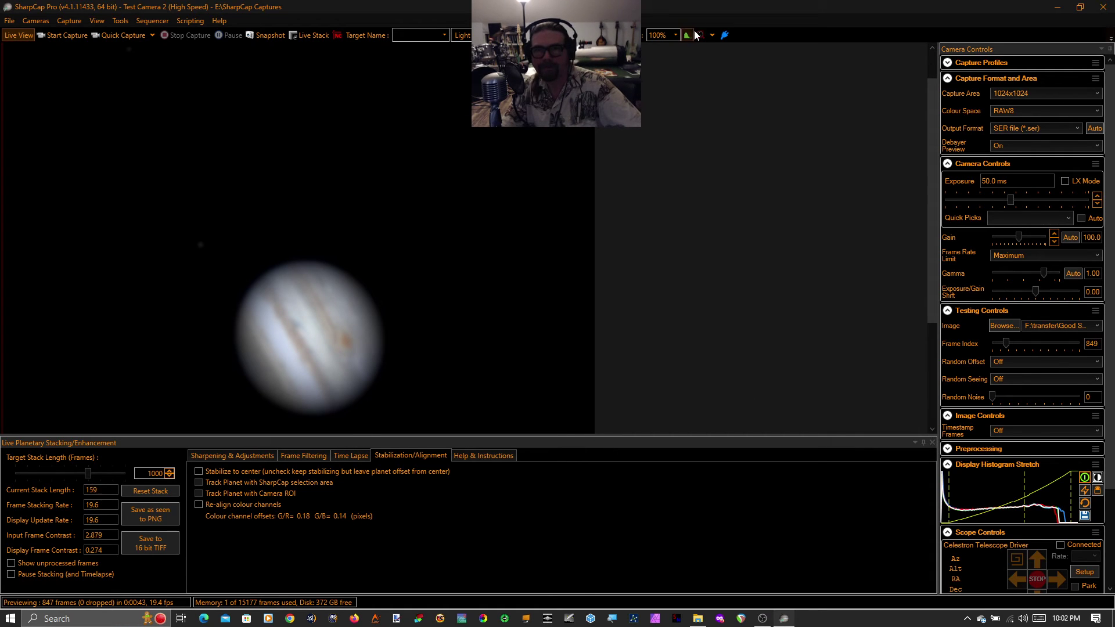
Set the toolbar zoom level to Auto so the whole frame fits
left_click(676, 34)
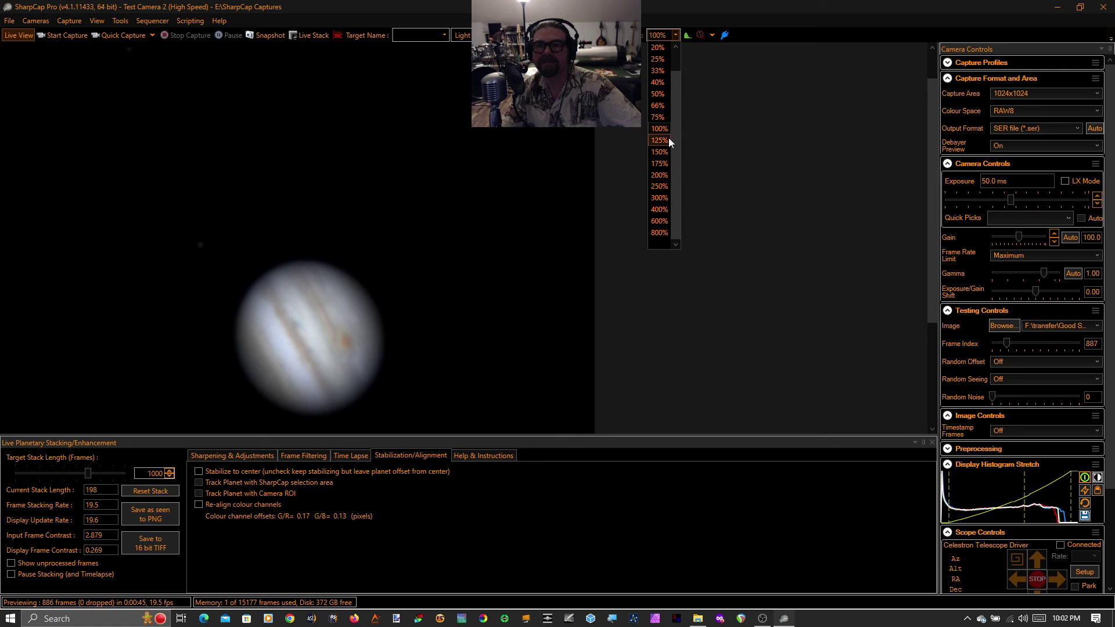
scroll(675, 58, "up", 2)
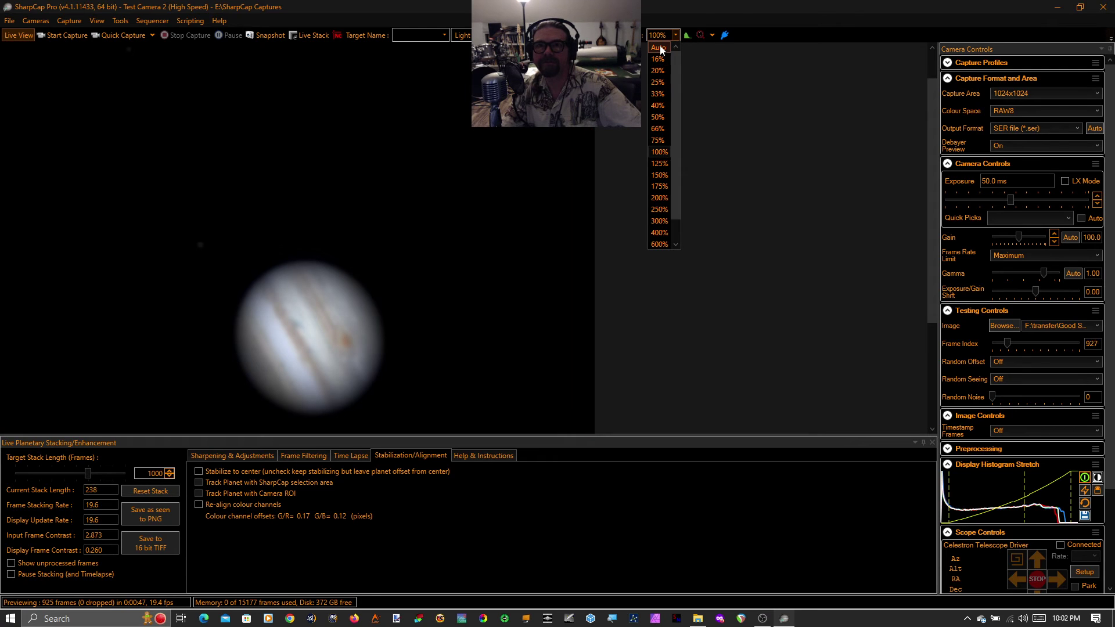
left_click(656, 51)
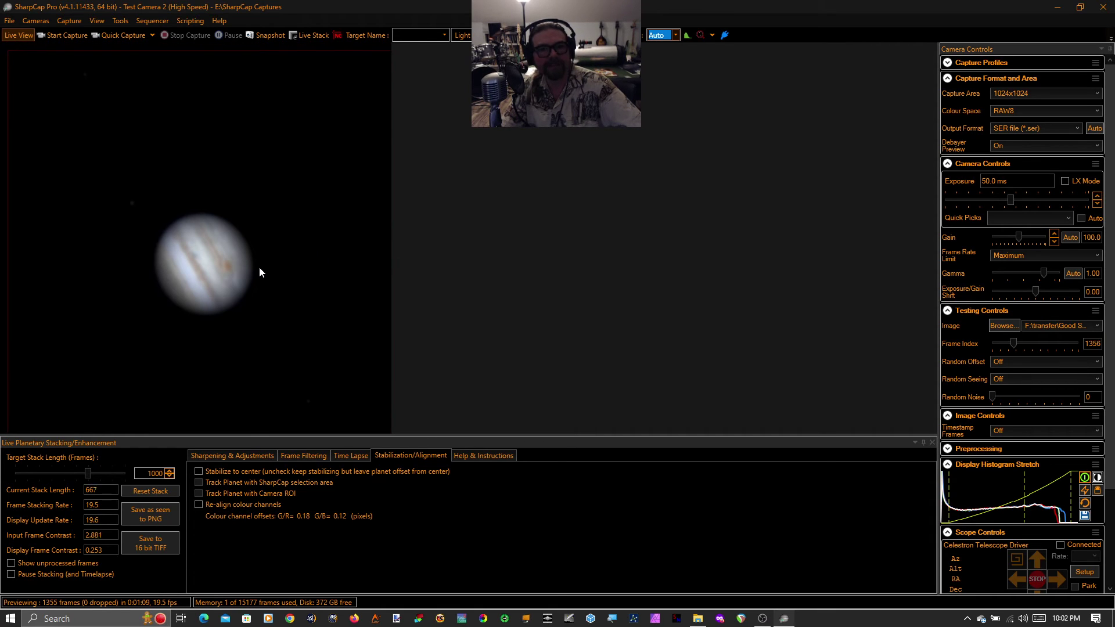
Set Fine wavelet sharpening to 1.000 and raise saturation to about 2.475
left_click(242, 458)
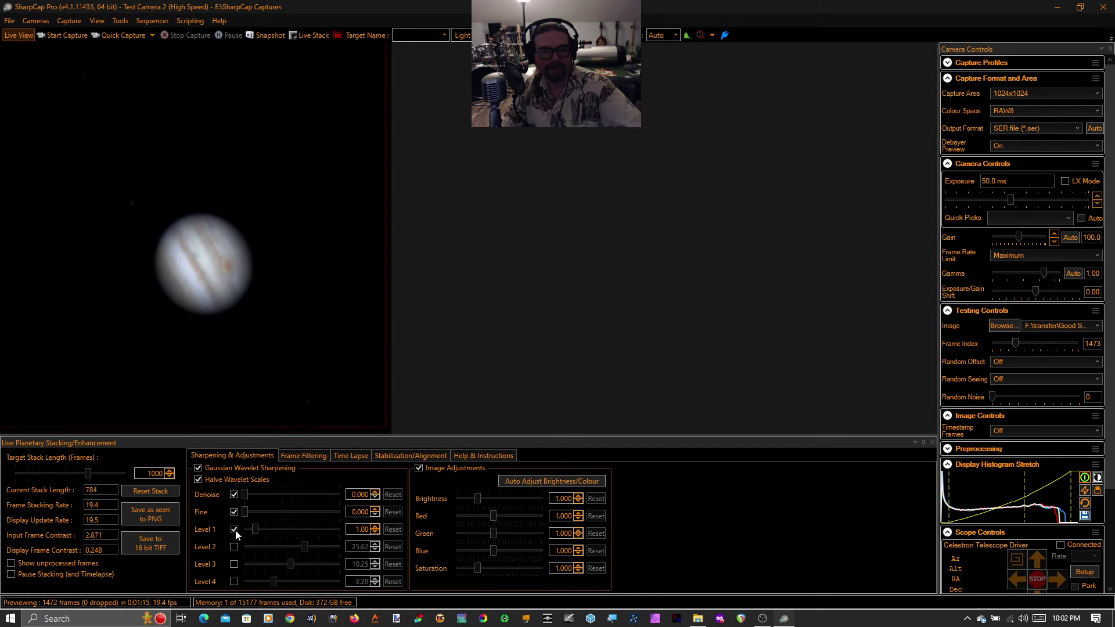
left_click_drag(245, 512, 342, 511)
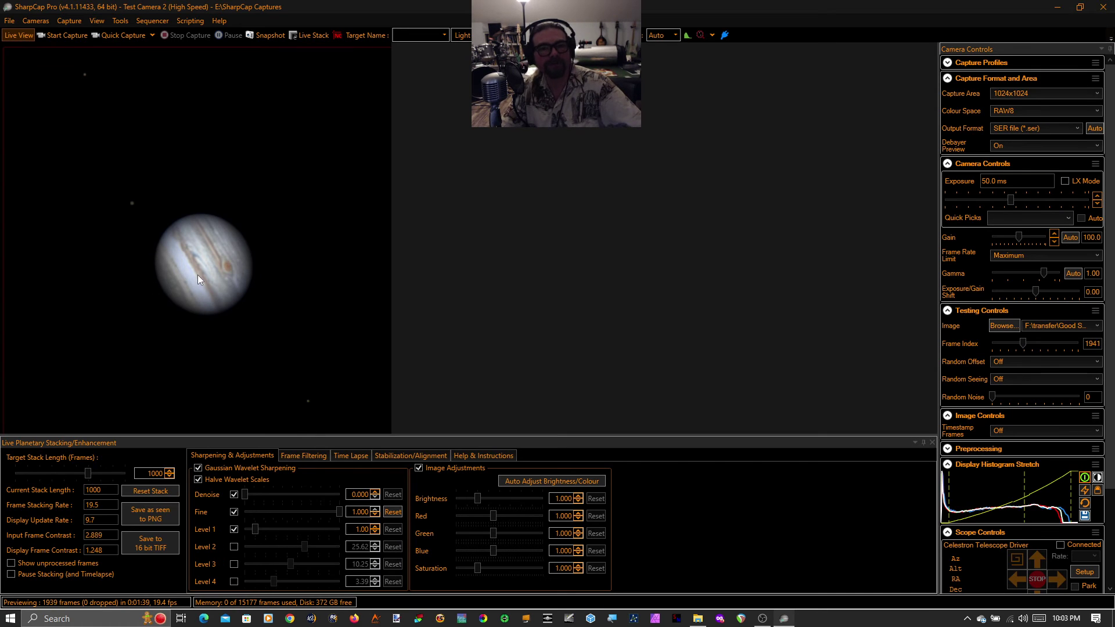
left_click(579, 566)
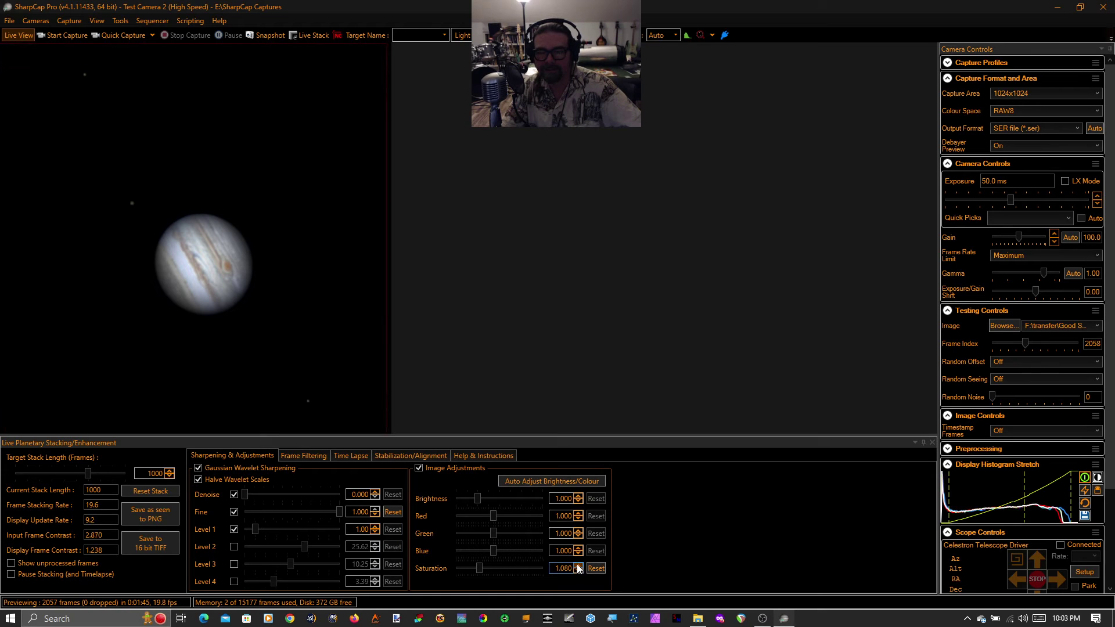
left_click_drag(480, 567, 510, 570)
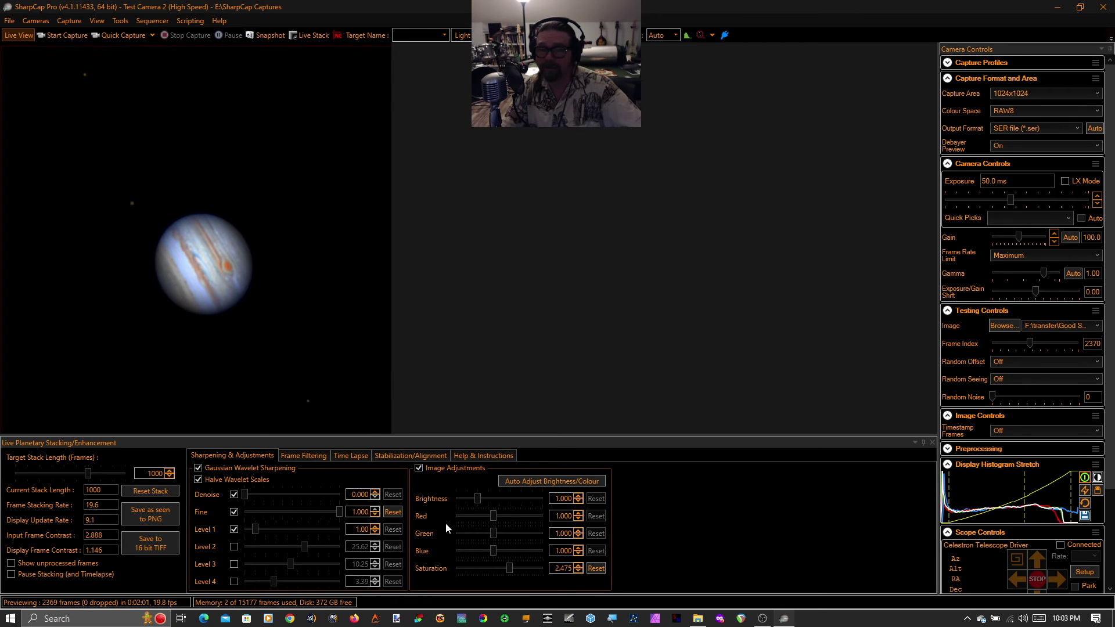
Reset saturation, try Auto Adjust, then reset brightness and red, green, blue levels to 1.000
left_click(596, 568)
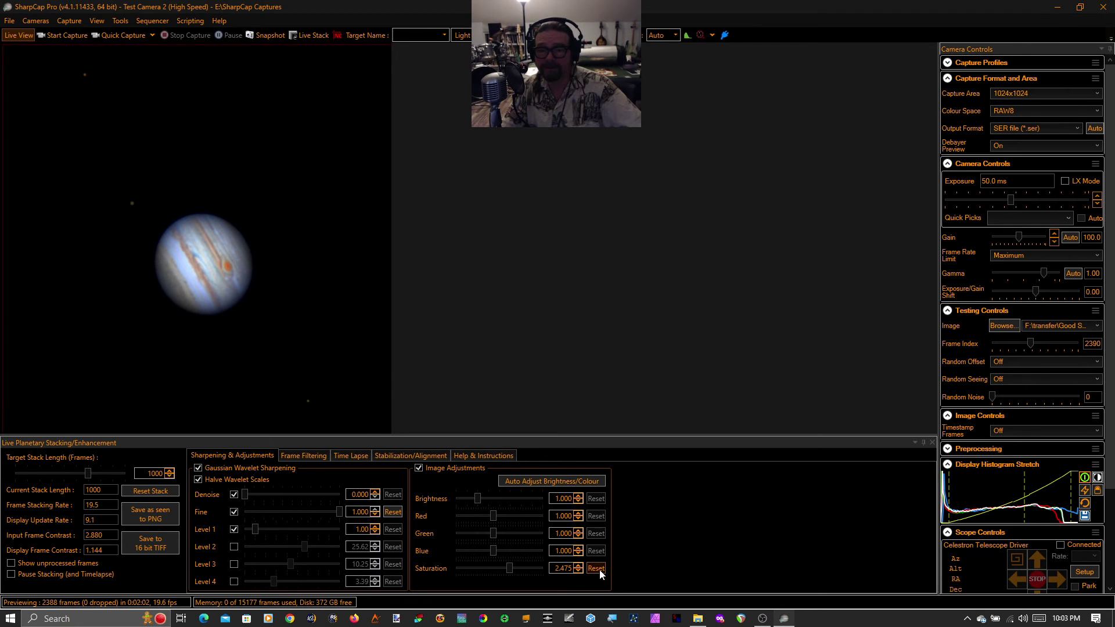
left_click(553, 482)
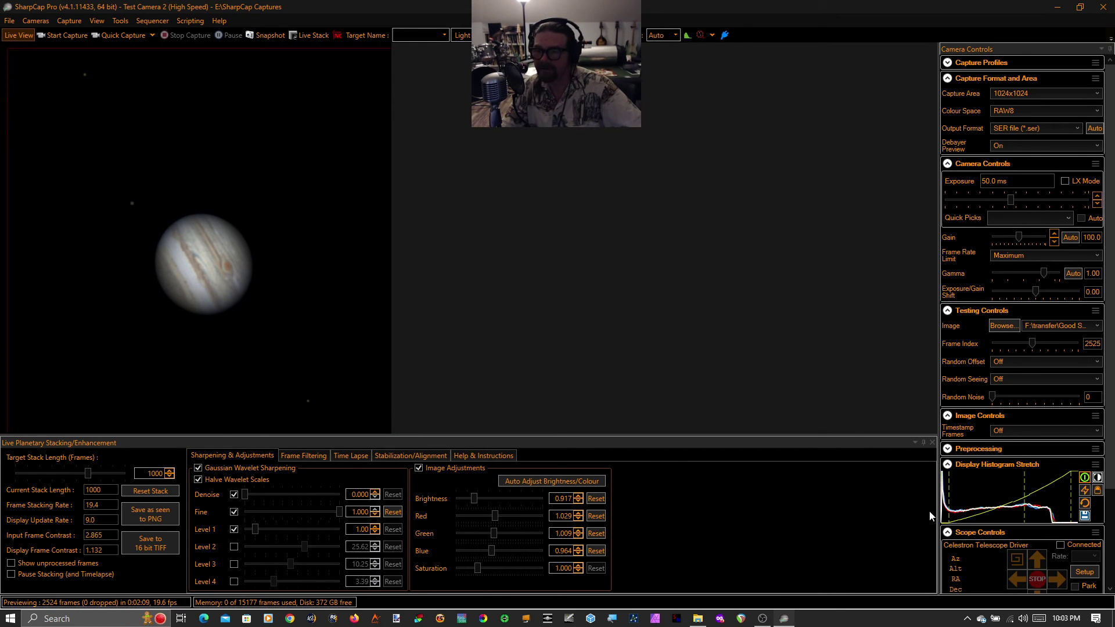
left_click(595, 498)
left_click(595, 515)
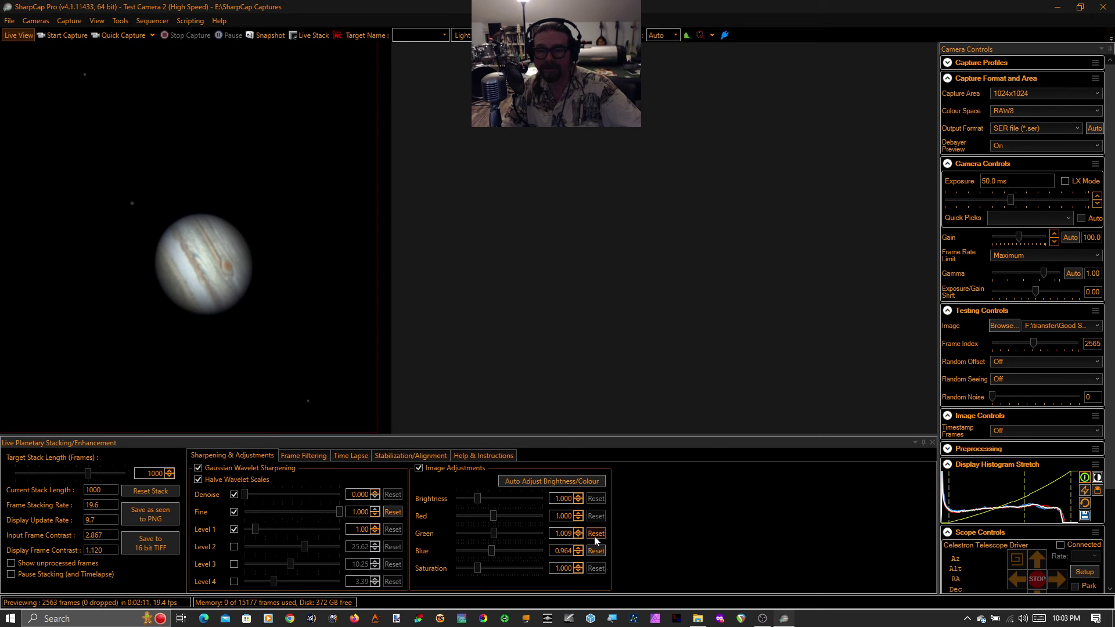
left_click(596, 533)
left_click(598, 549)
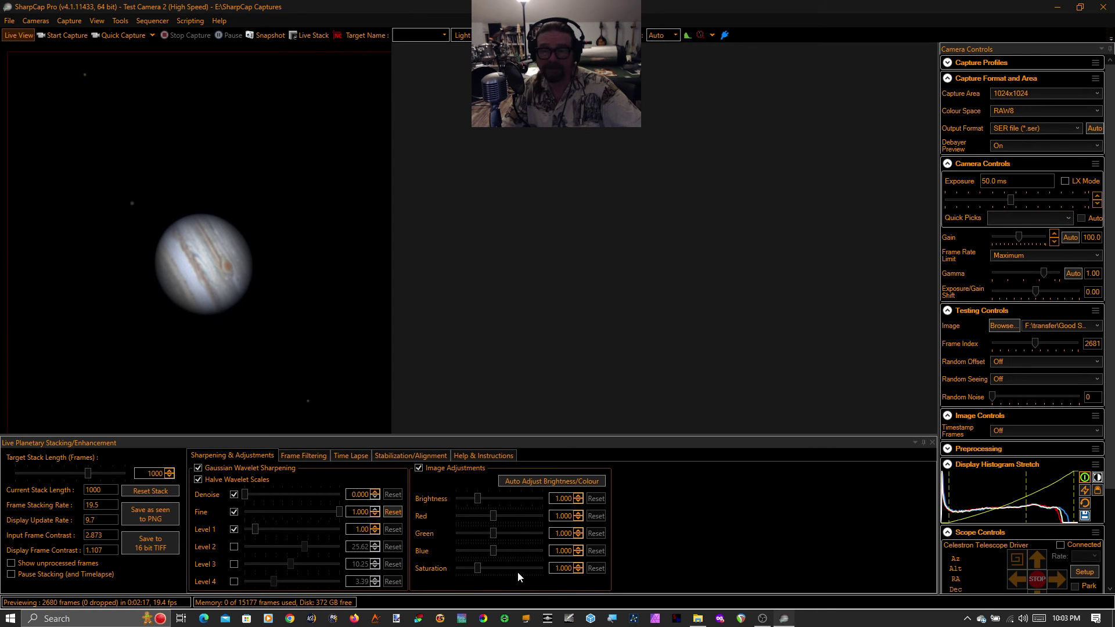
Raise saturation to 2.552, lower brightness to 0.880, and tweak the histogram stretch
left_click_drag(478, 568, 511, 571)
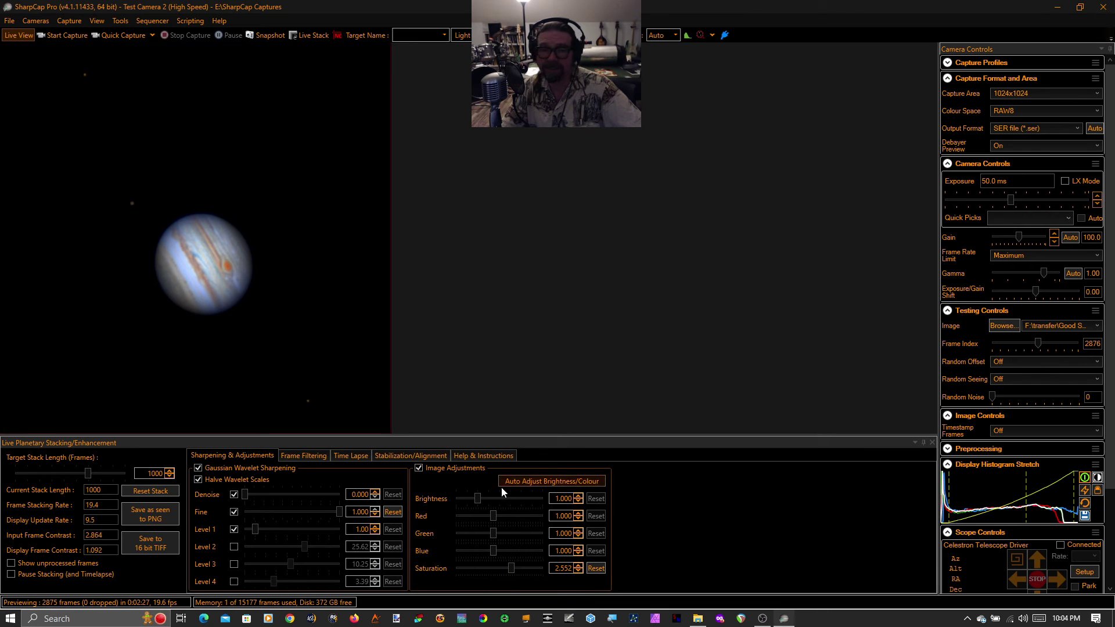
left_click_drag(478, 497, 472, 497)
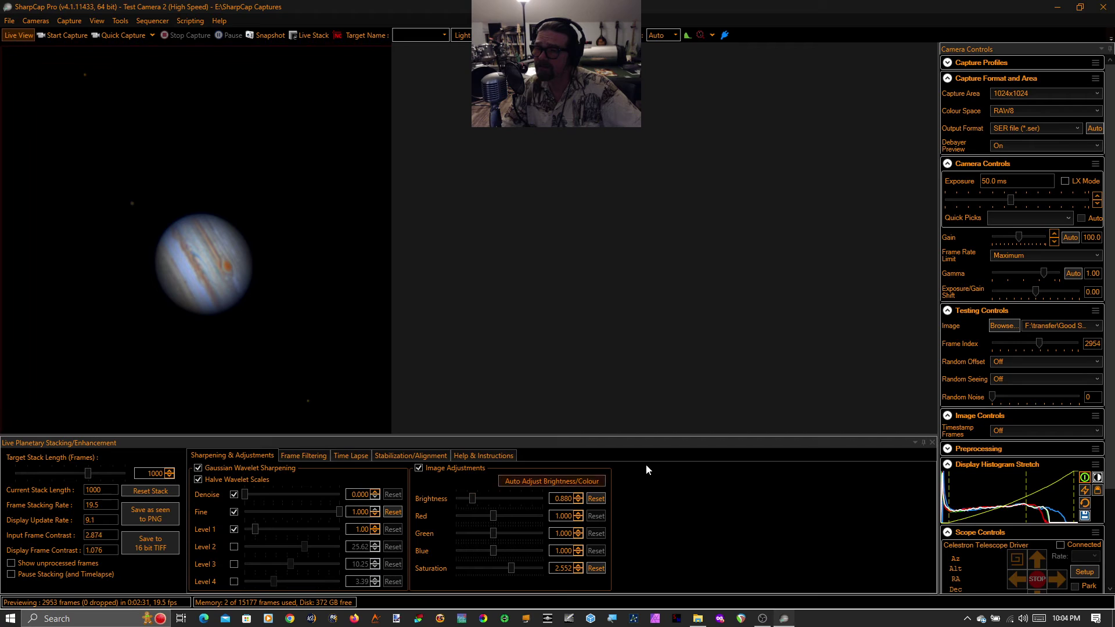
left_click_drag(1074, 497, 1071, 498)
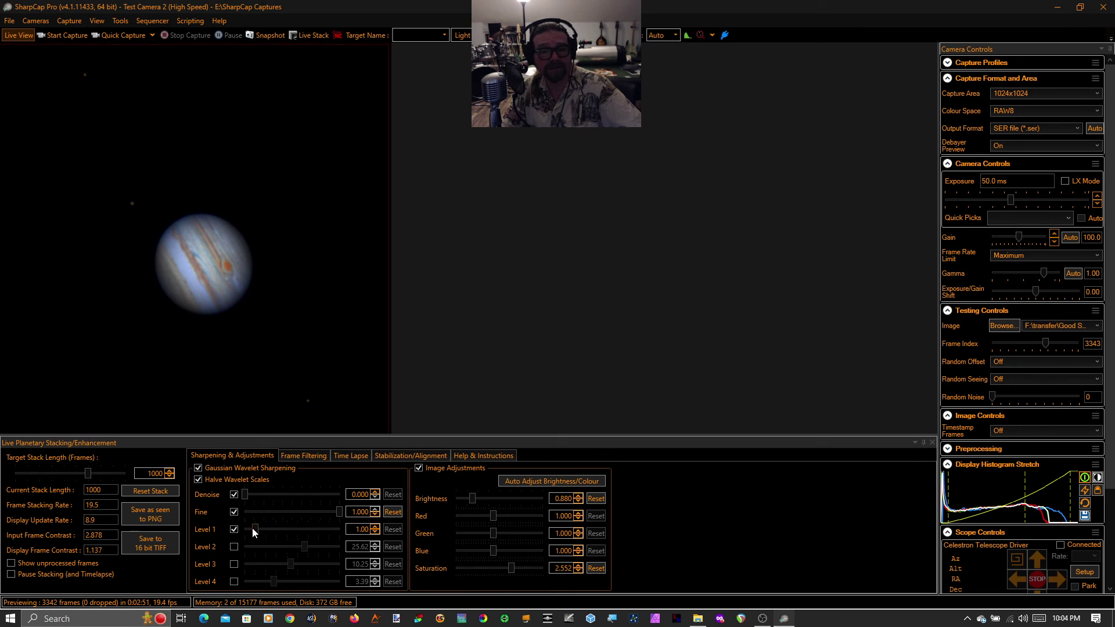
Raise Level 1 sharpening to 6.74, add 0.612 denoise, compare raw frames, and nudge the histogram stretch
left_click_drag(253, 529, 284, 529)
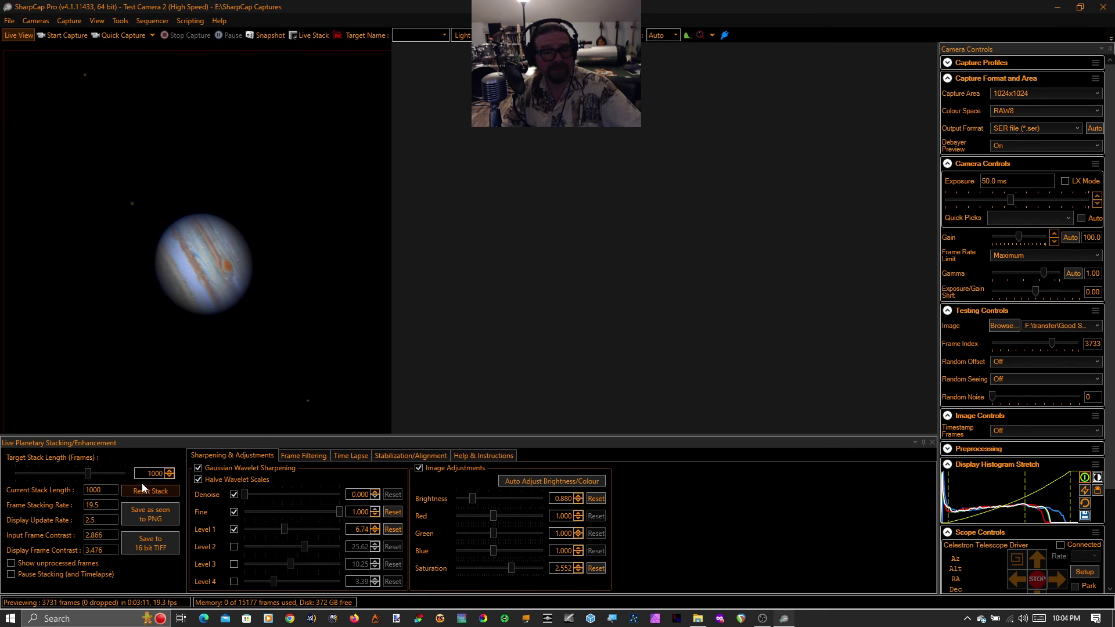
left_click_drag(245, 493, 303, 493)
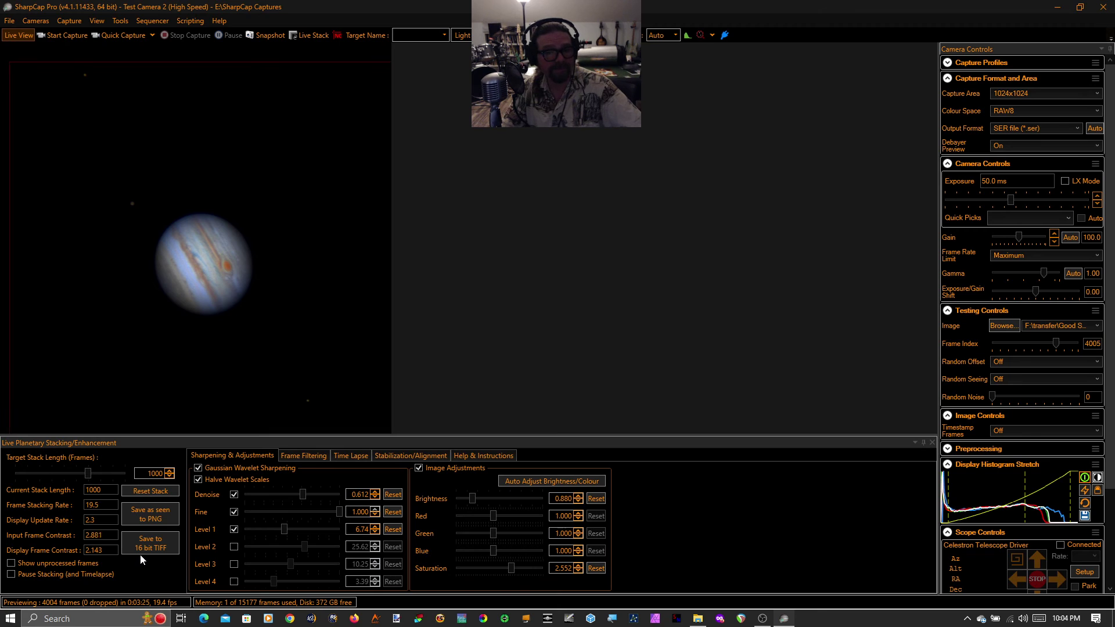
left_click(16, 563)
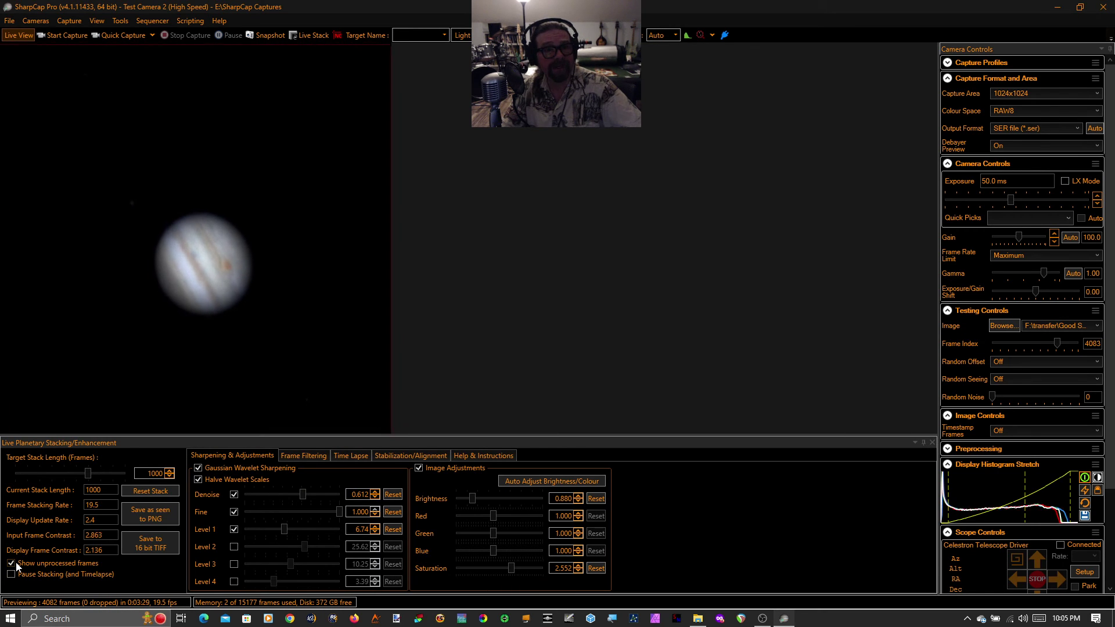
left_click(16, 564)
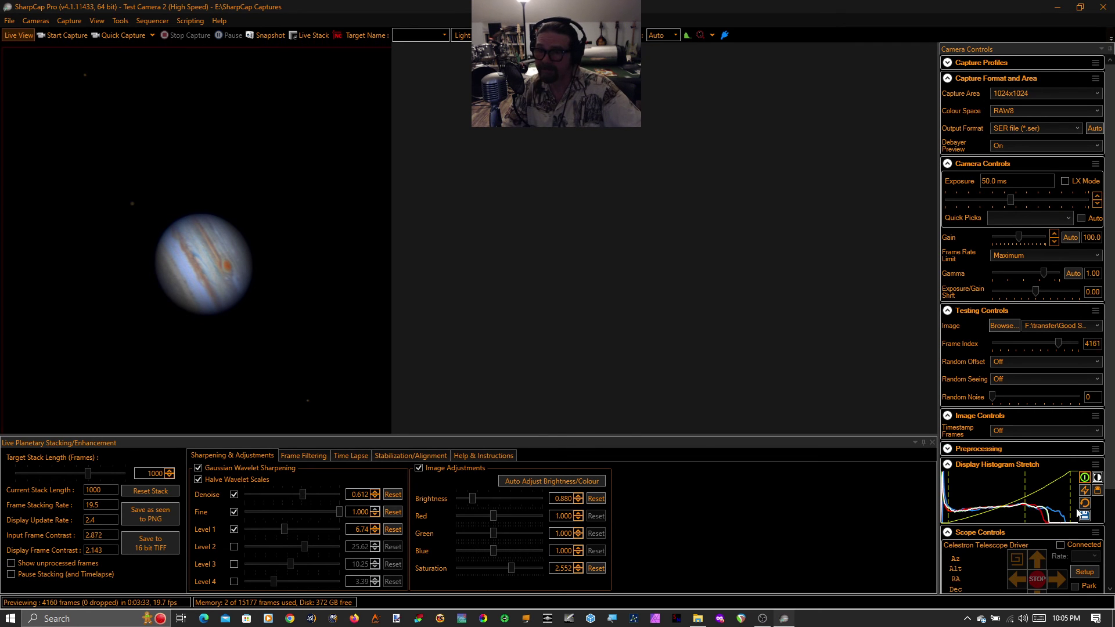
left_click_drag(1024, 510, 1019, 510)
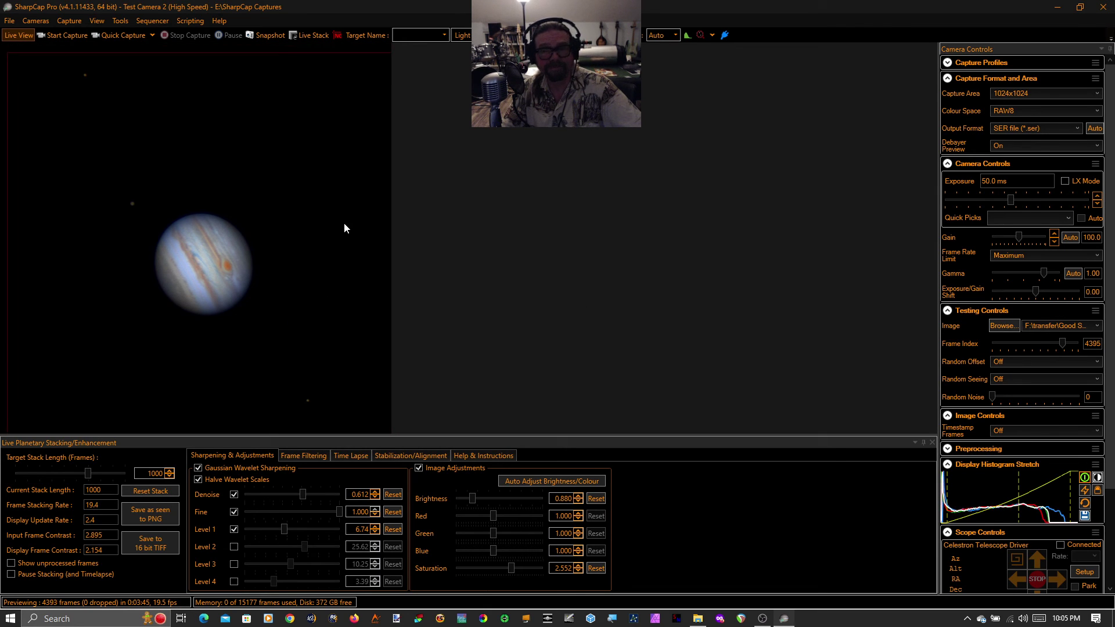
Show the Live Planetary Stacking Stabilization/Alignment tab with colour offsets G/R 0.16 and G/B 0.09
left_click(398, 456)
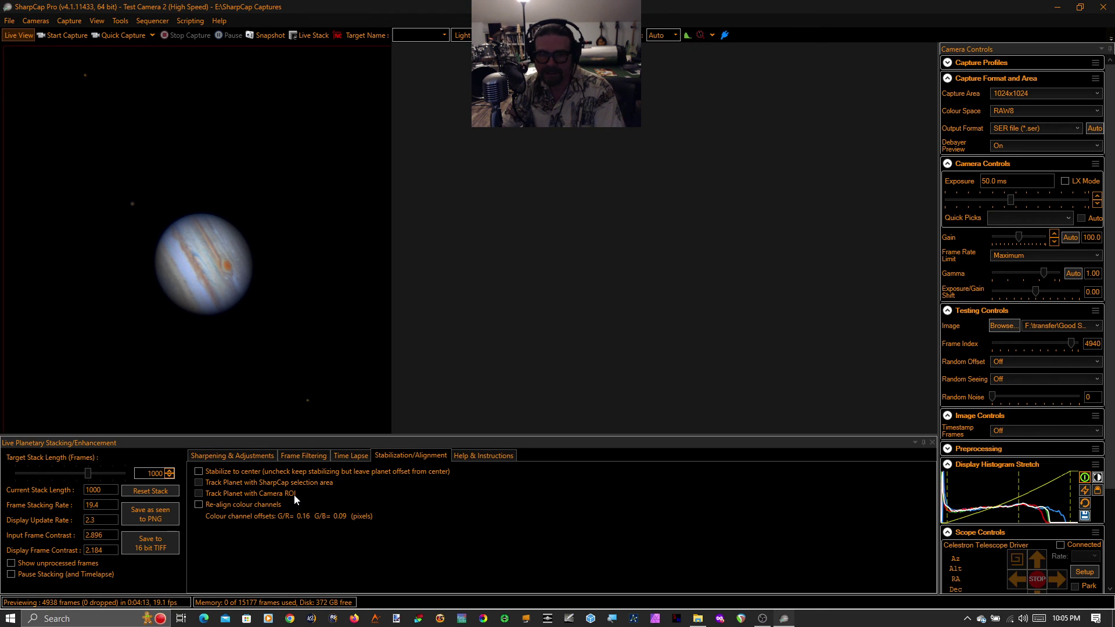
left_click(121, 20)
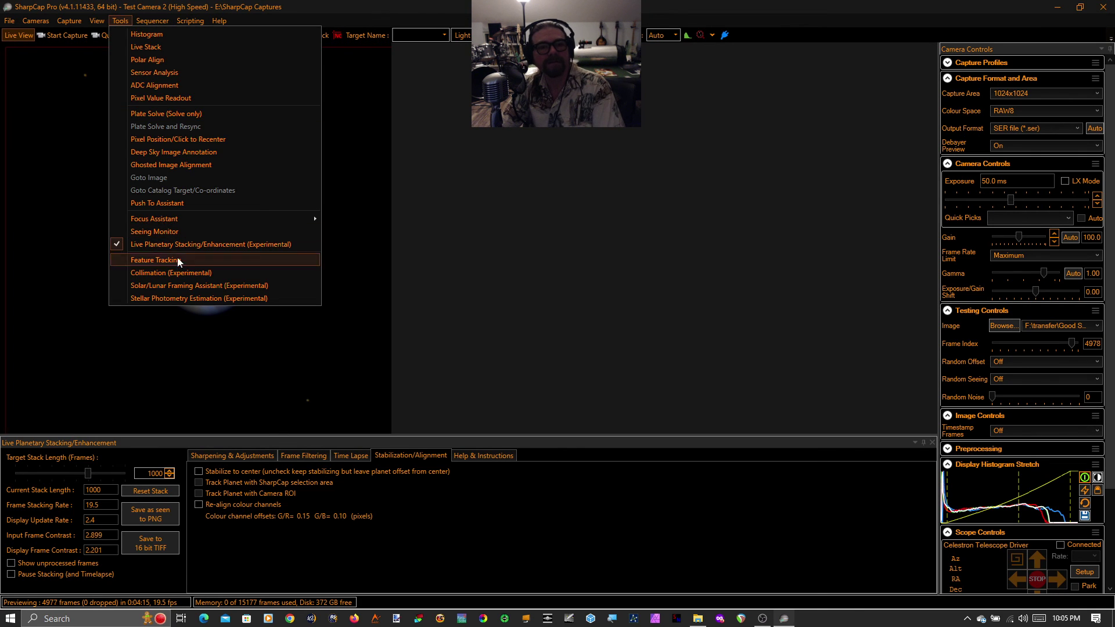
left_click(173, 259)
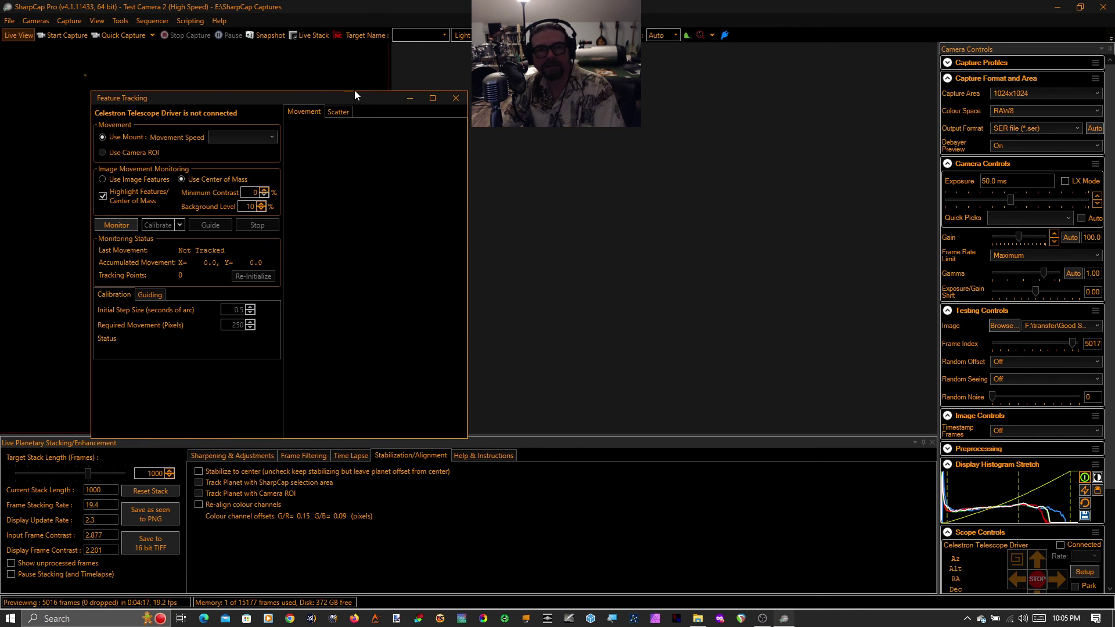
left_click_drag(355, 86, 360, 61)
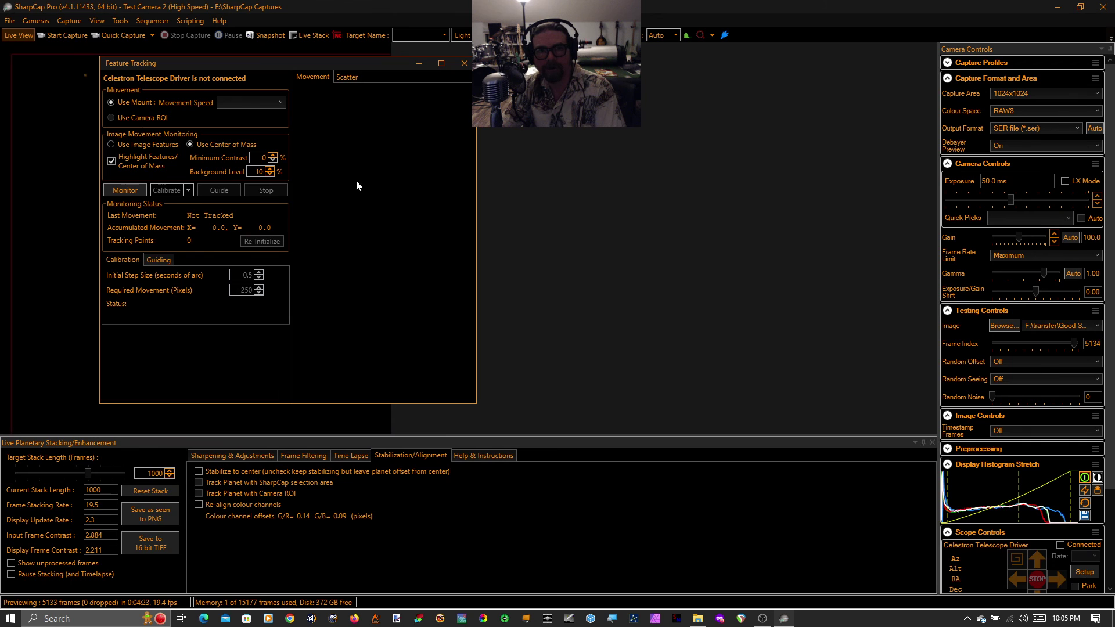
left_click(464, 65)
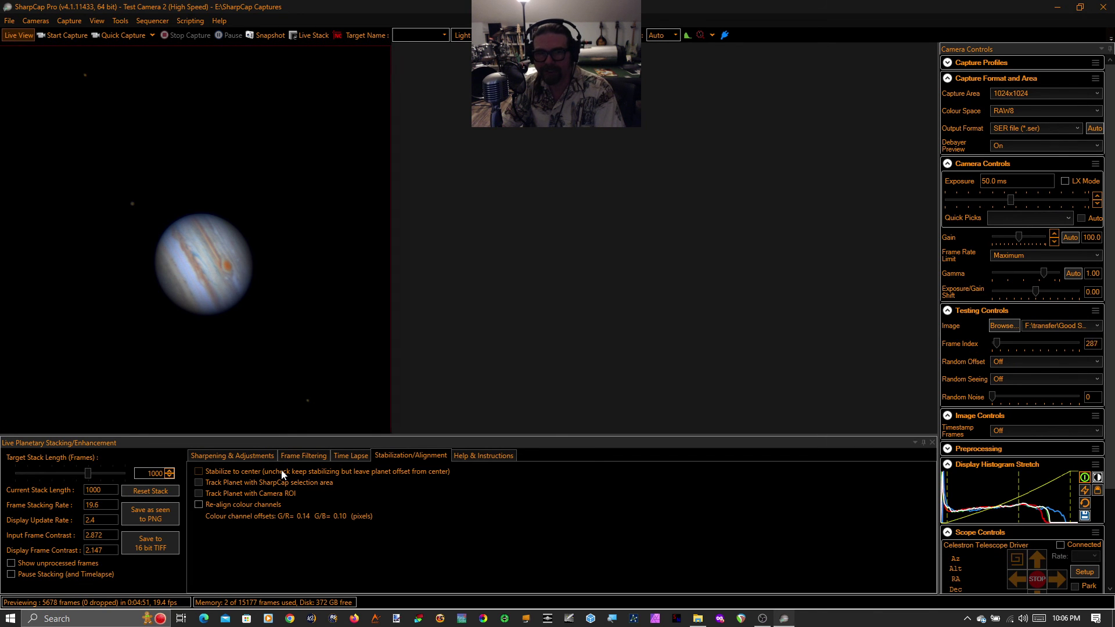
left_click(121, 21)
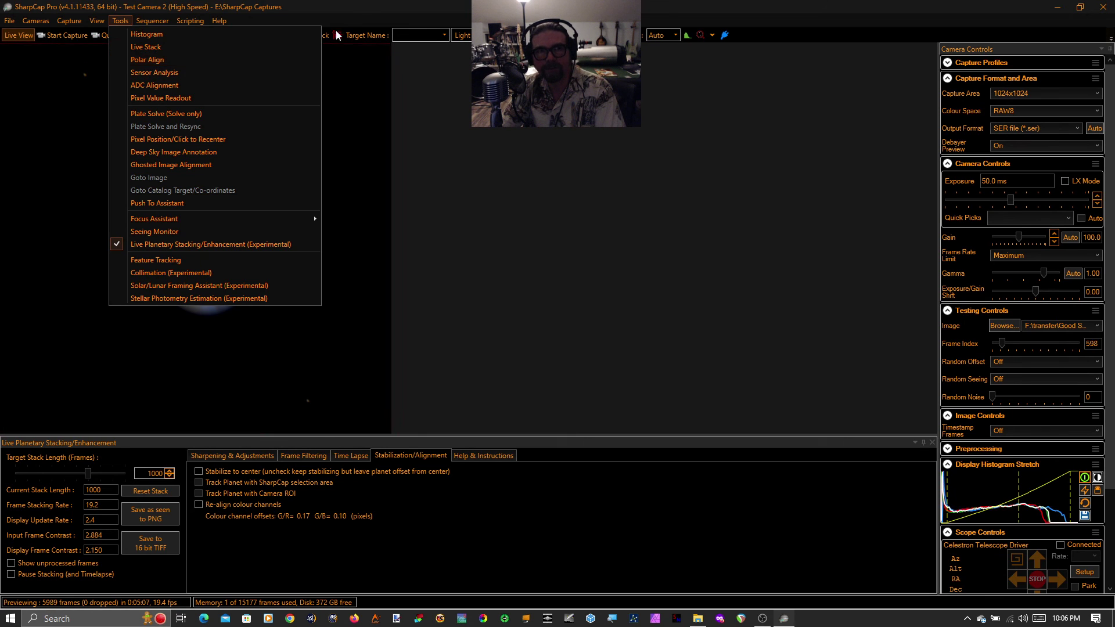
left_click(338, 2)
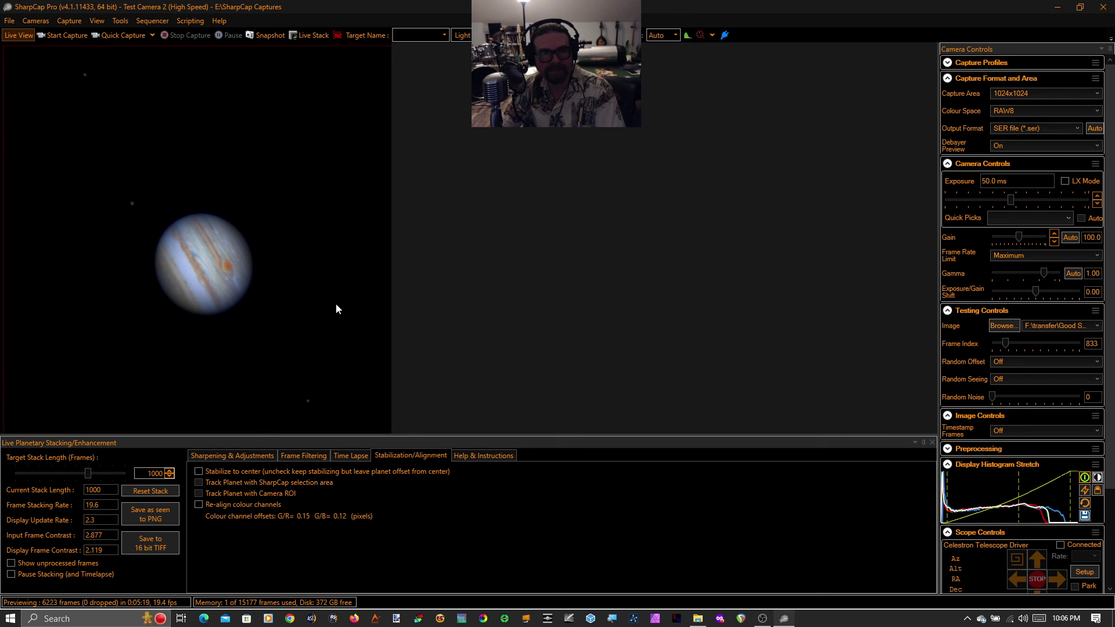
Save the stretched Jupiter stack as seen to Capture_00001_WithDisplayStretch.png
left_click(146, 513)
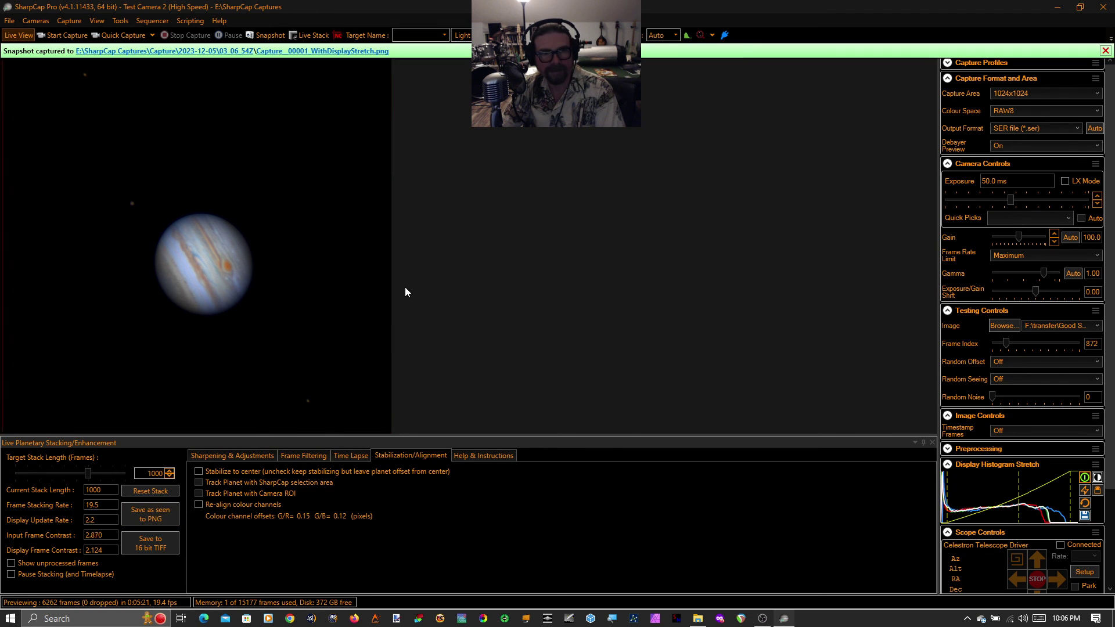